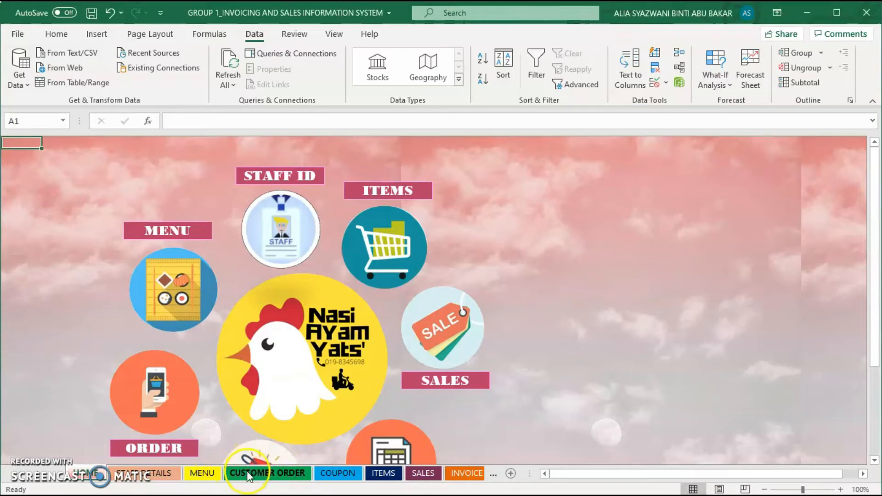
Step: Open the MENU sheet and view the input notes on the NASI AYAM PEHA and NASI AYAM KEPAK entries
click(205, 473)
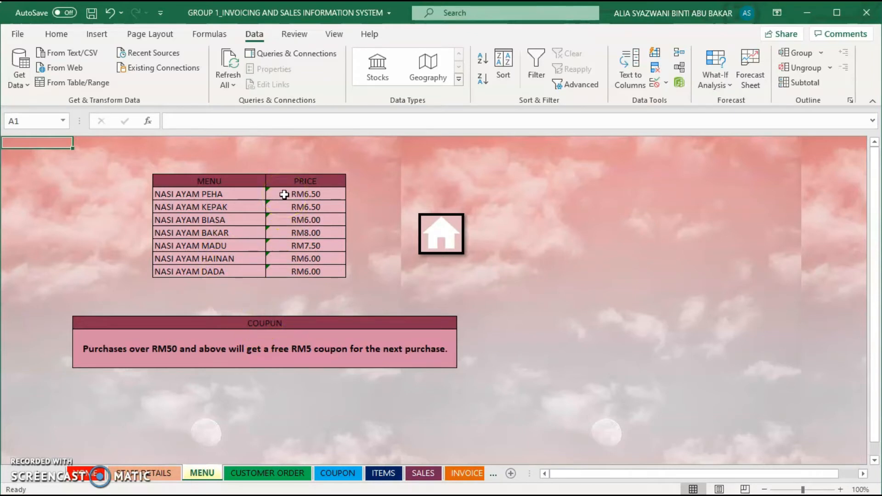
click(238, 195)
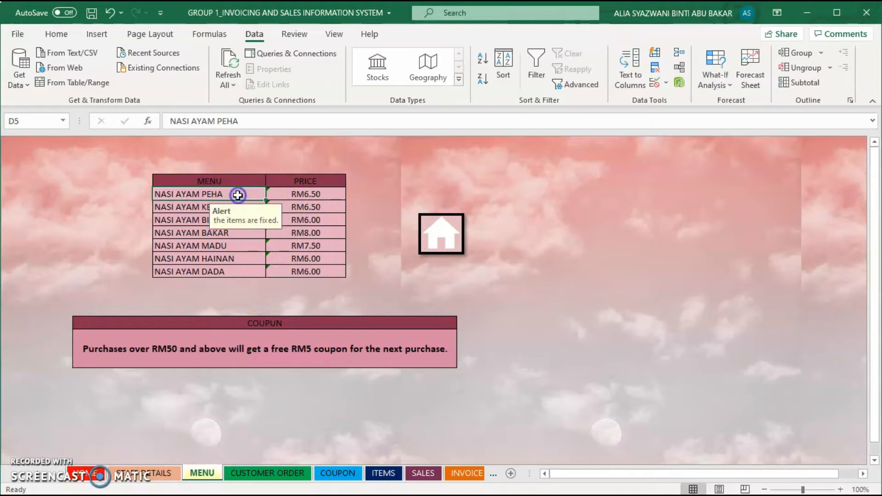
click(189, 206)
click(246, 201)
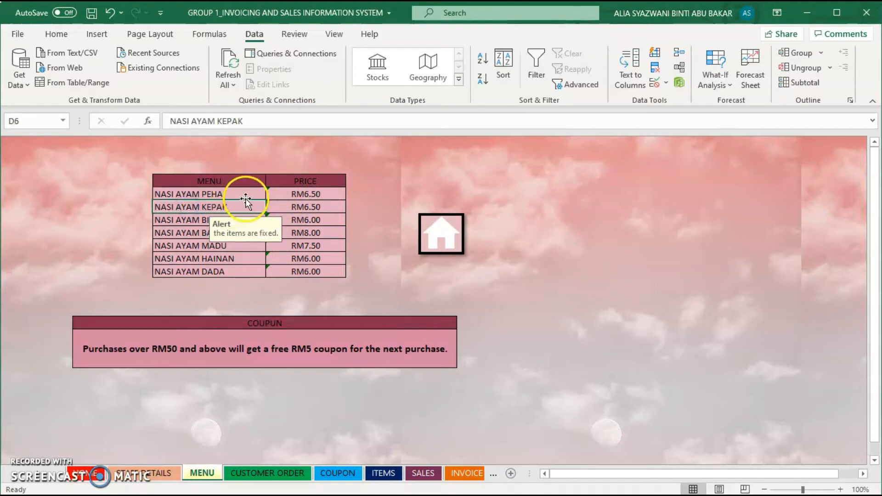
click(247, 195)
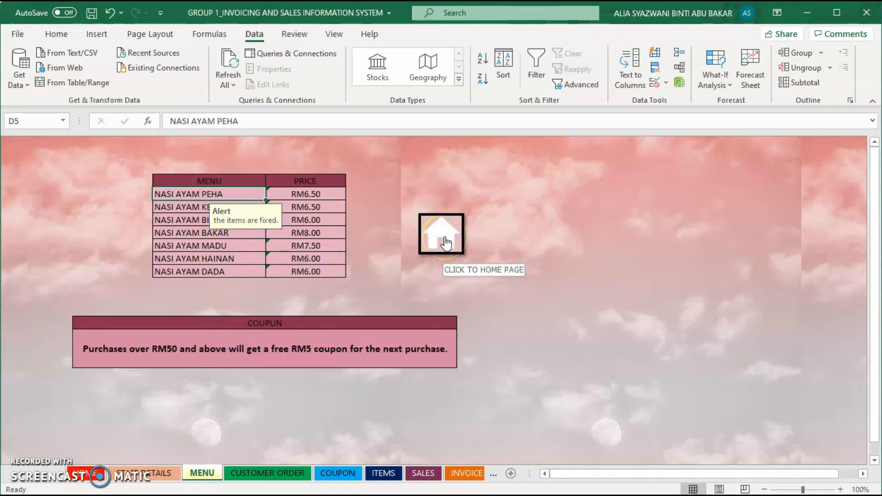
Step: Return to the home page through the house link and reopen the menu sheet from its MENU picture link
click(444, 239)
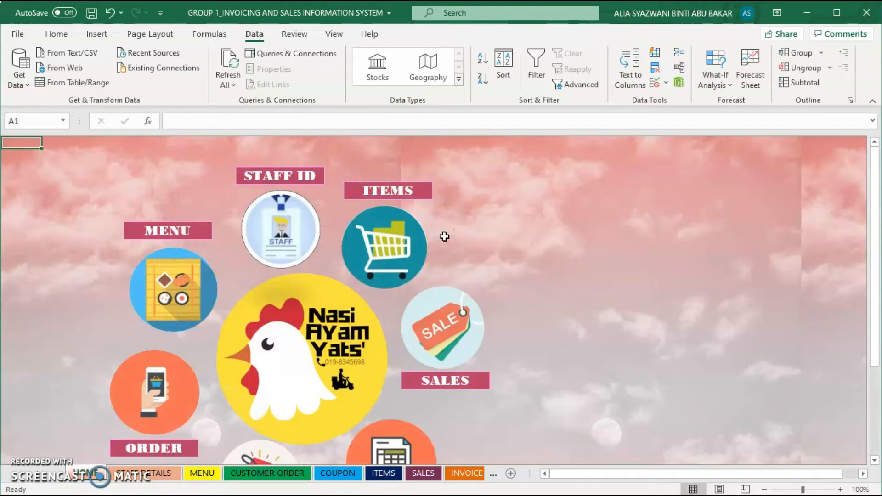
scroll(444, 237, down, 3)
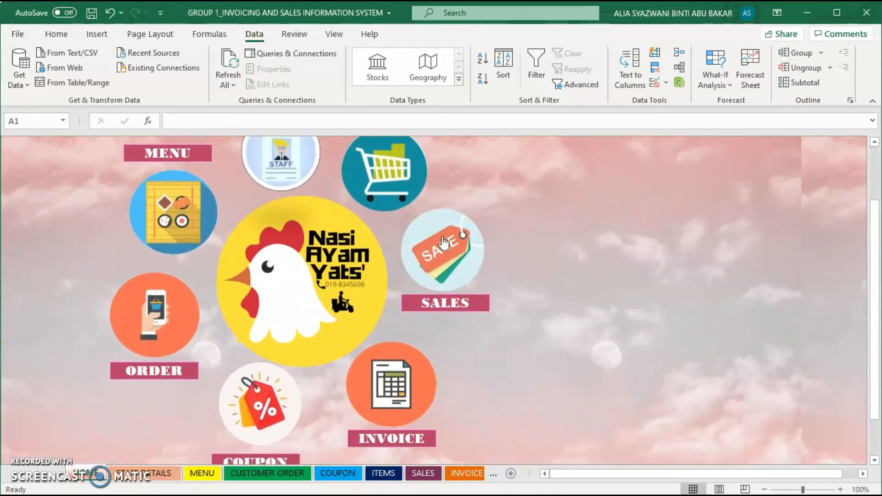
click(191, 220)
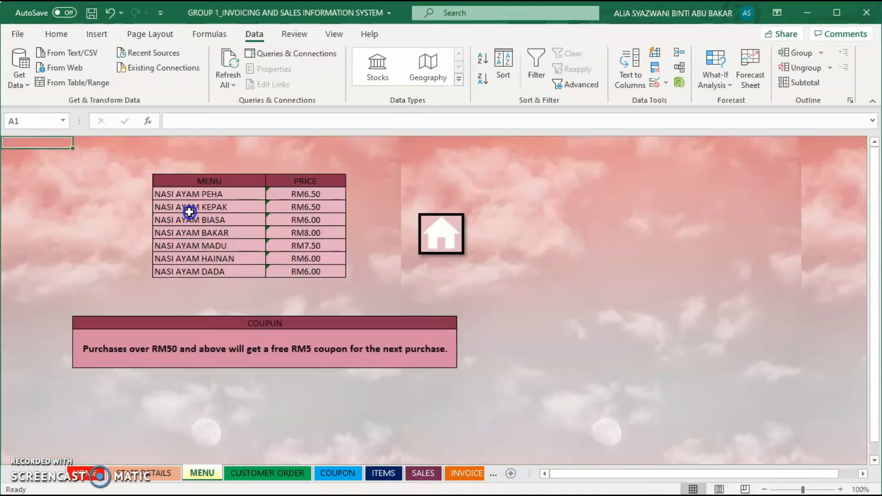
Step: Open the customer order sheet through the home page's ORDER link and look through all its order rows
click(442, 232)
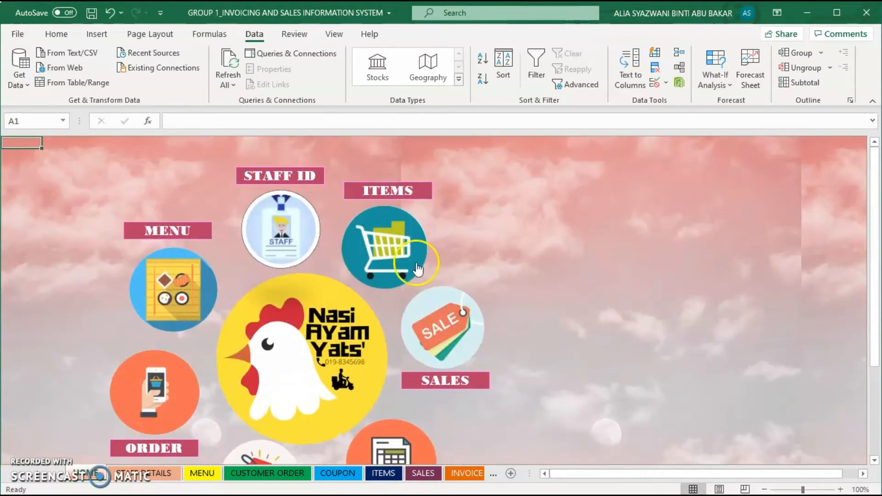
scroll(181, 363, down, 1)
click(181, 363)
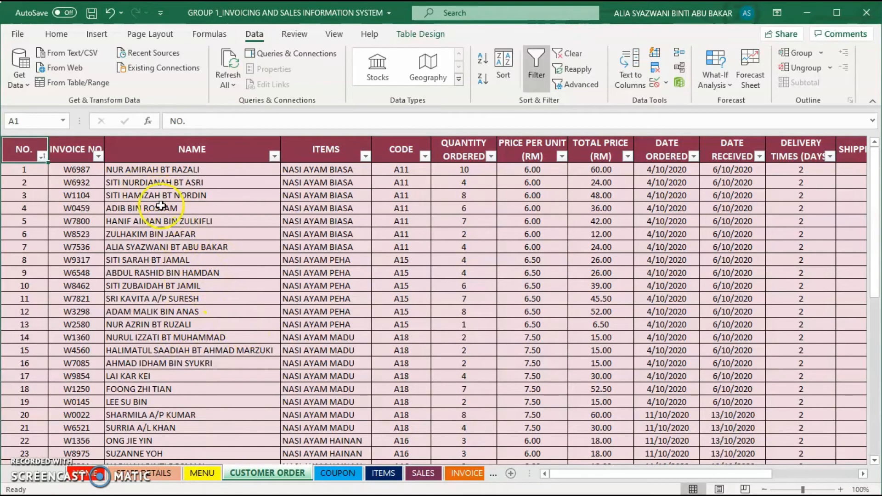
scroll(160, 206, down, 7)
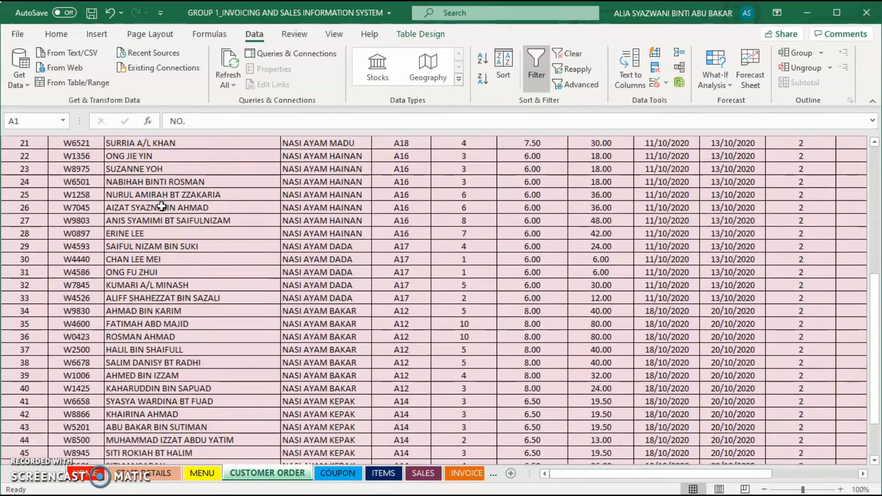
scroll(161, 206, down, 5)
scroll(162, 207, up, 9)
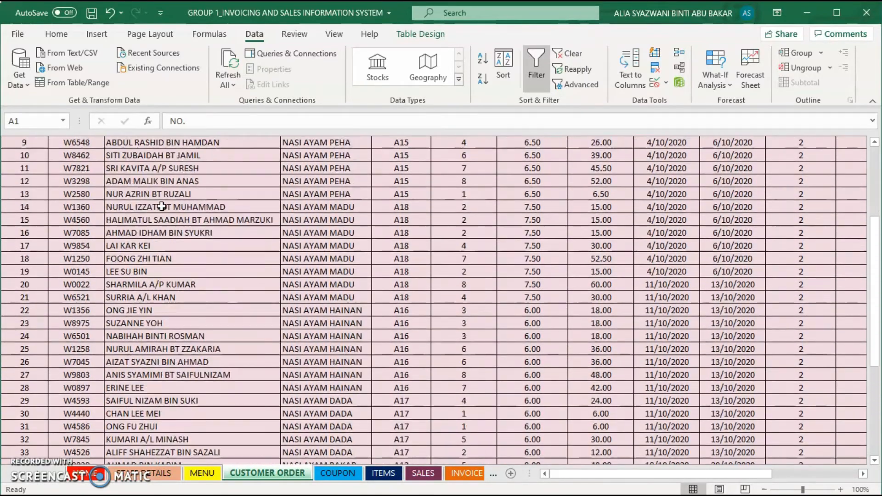
scroll(162, 206, up, 3)
drag(584, 473, 558, 467)
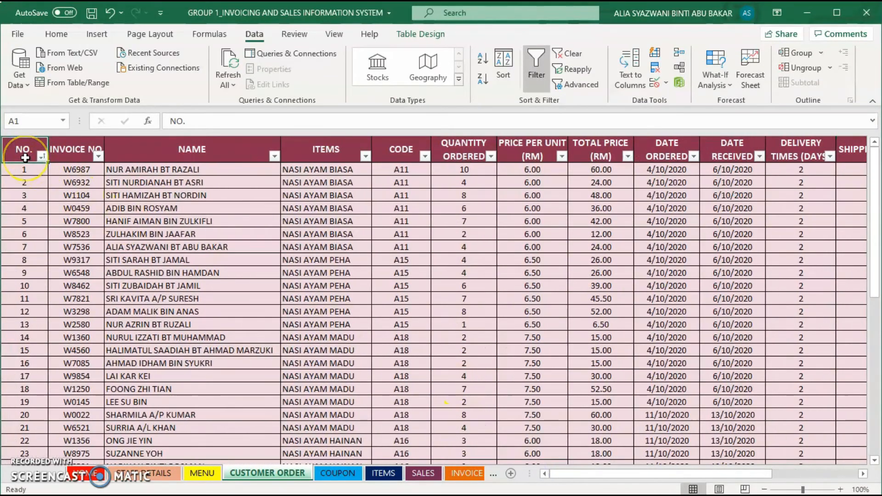
Step: Go through the order table's column headings one by one, from INVOICE NO to DELIVERY TIMES (DAYS)
click(70, 154)
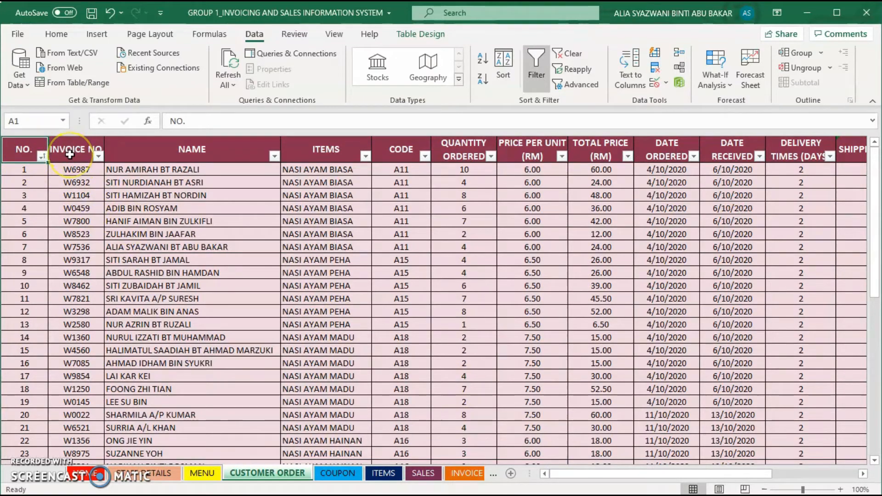
click(182, 154)
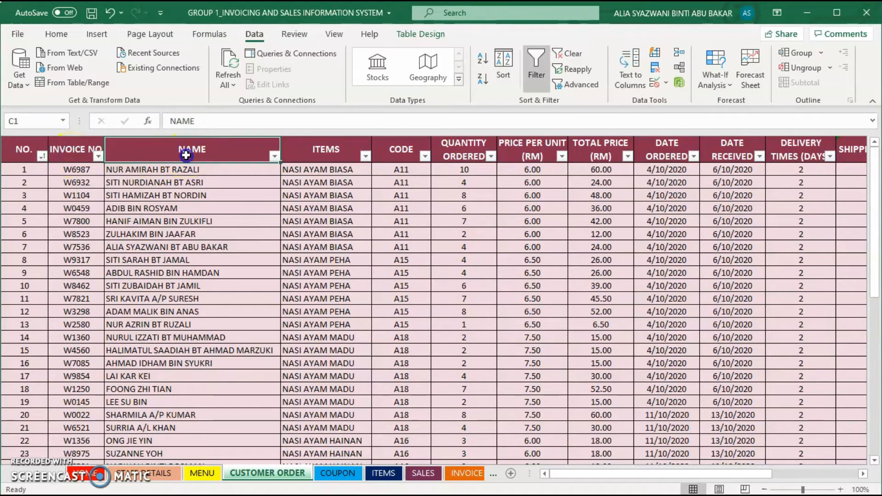
click(315, 152)
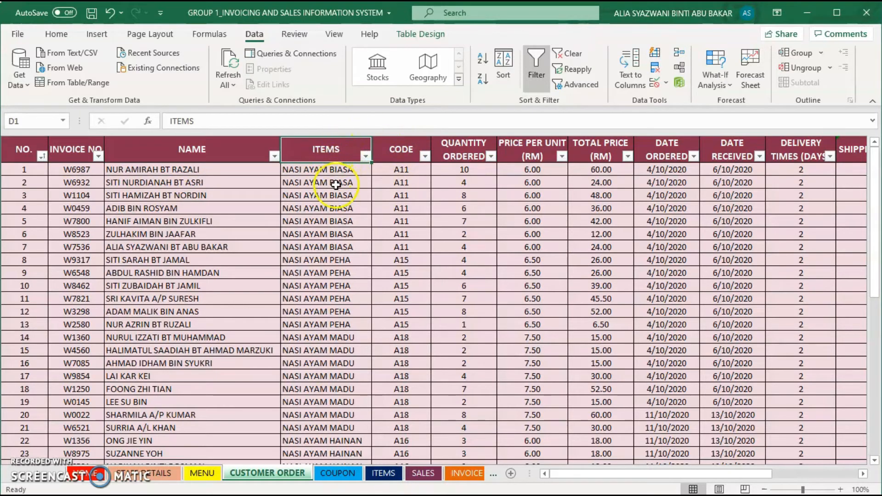
click(408, 153)
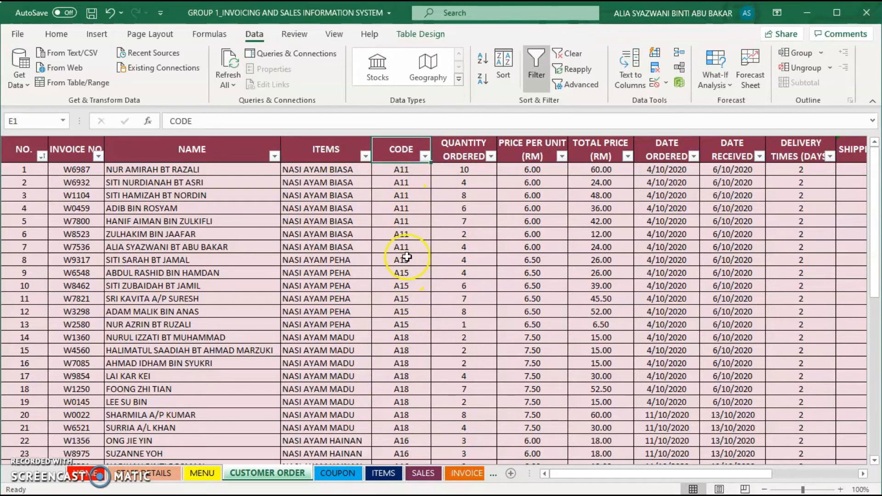
click(465, 151)
click(539, 160)
click(591, 160)
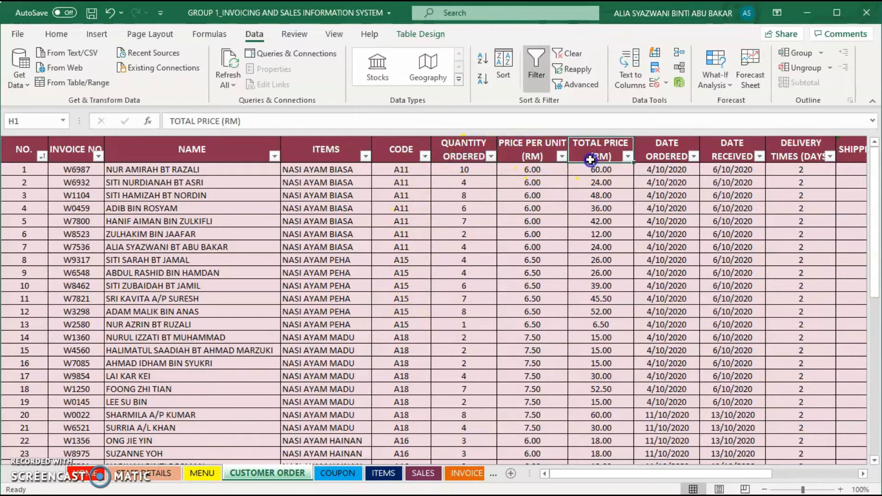
click(670, 158)
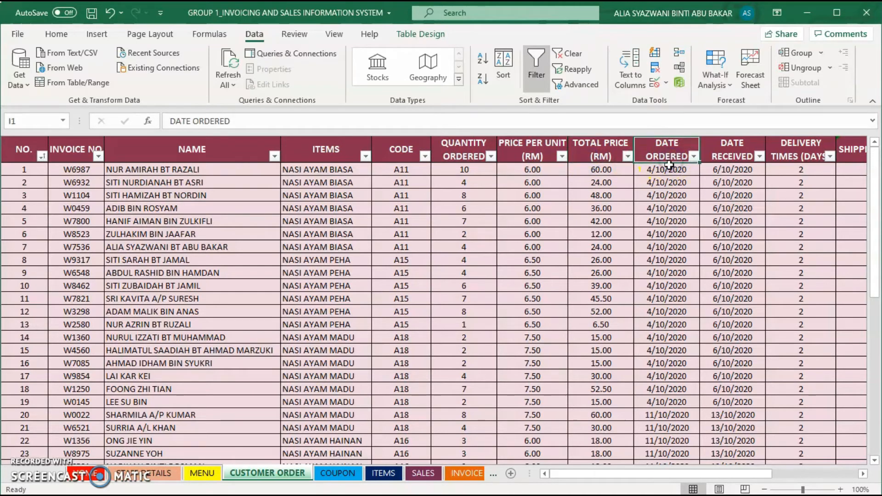
click(723, 152)
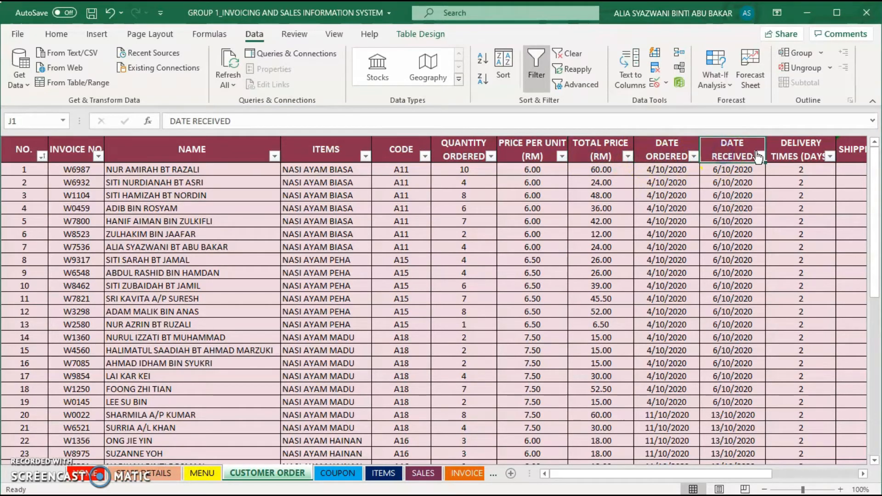
click(807, 156)
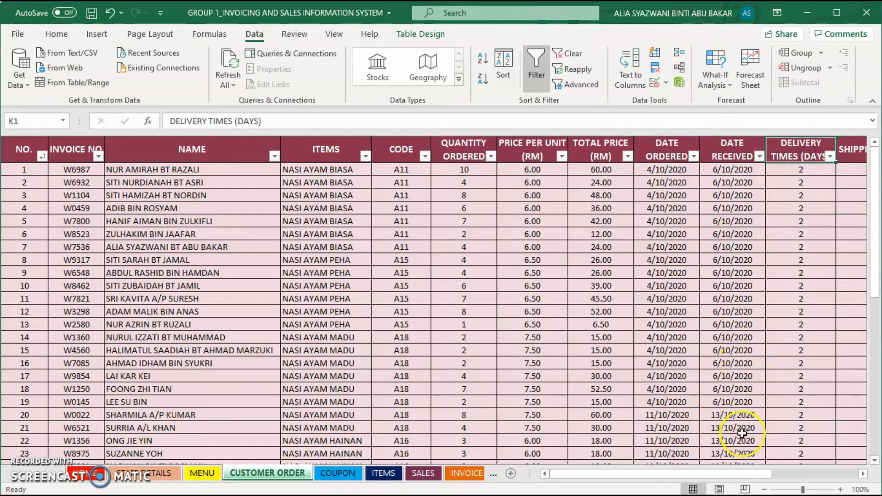
Step: Examine the SHIPPING COST, TOTAL (RM) and COUPON columns of the order table, then return to its first columns
drag(747, 473, 815, 474)
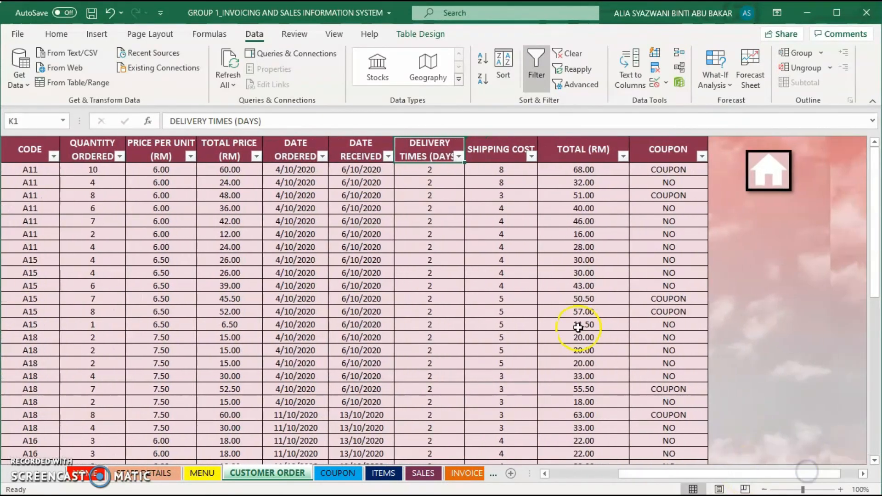
click(487, 155)
click(592, 152)
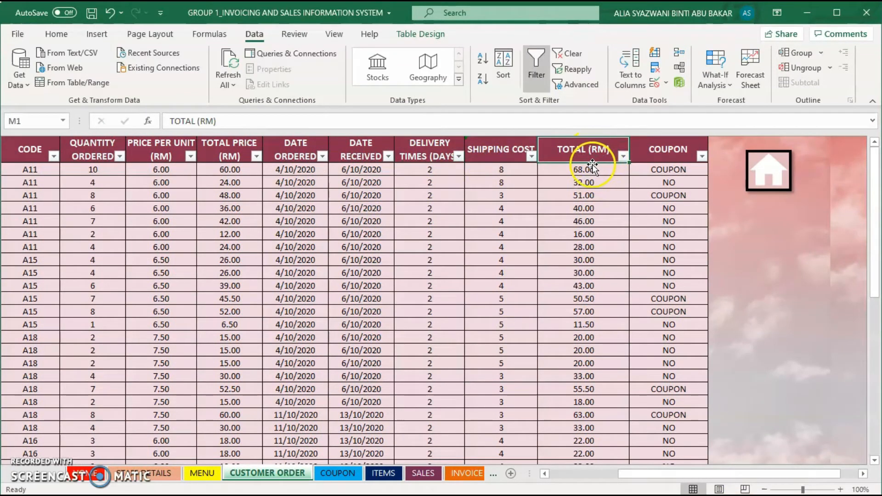
click(671, 155)
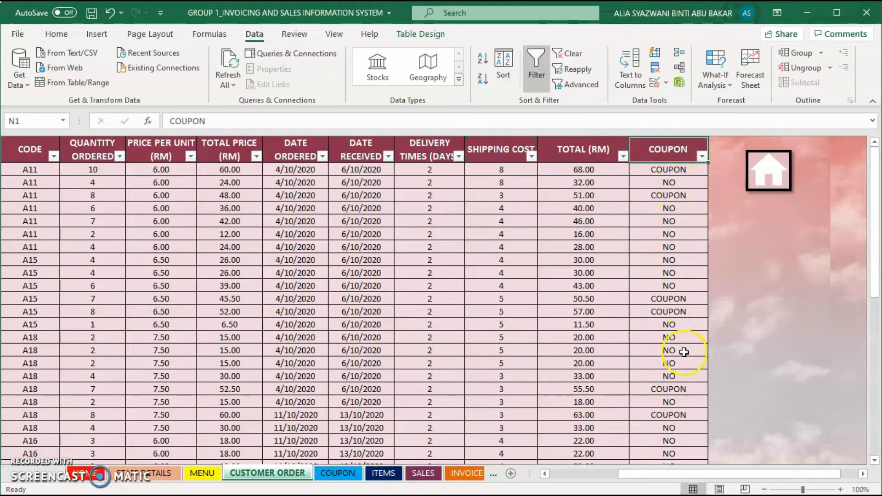
scroll(675, 345, down, 1)
scroll(668, 338, up, 1)
drag(654, 481, 571, 476)
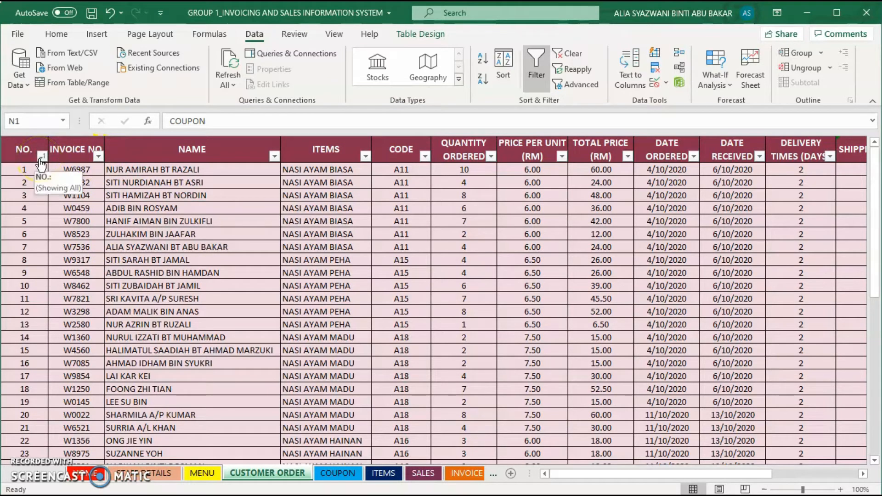
Step: Review the filter choices of the INVOICE NO and CODE columns, keeping every entry selected
click(98, 156)
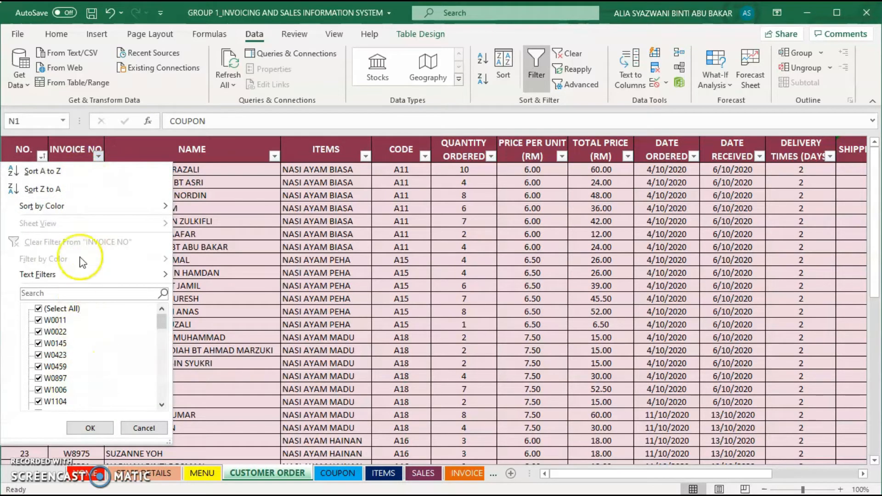
click(97, 428)
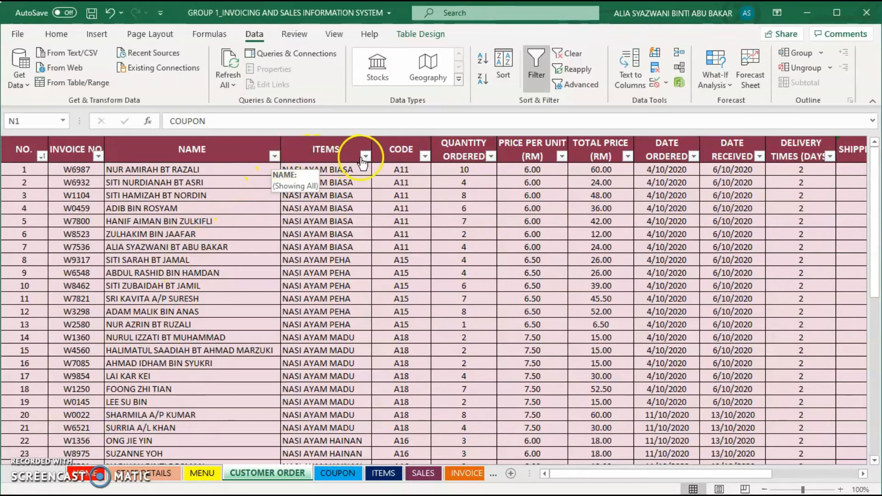
click(424, 156)
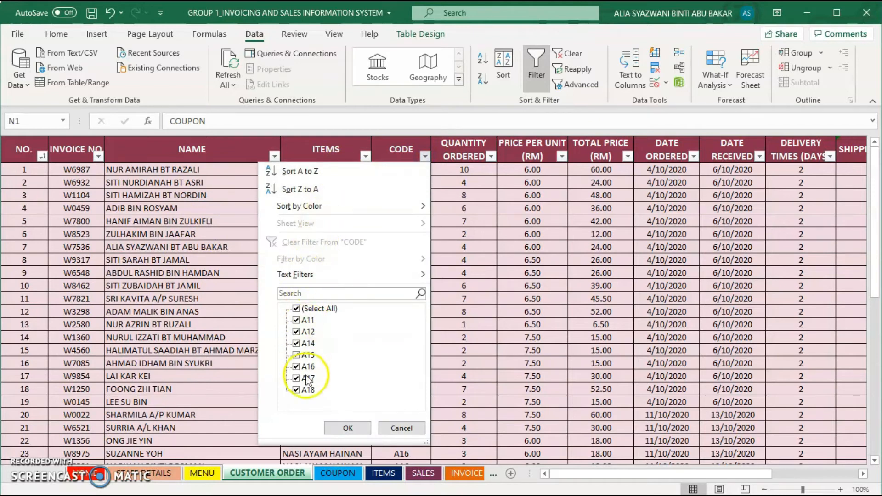
click(351, 427)
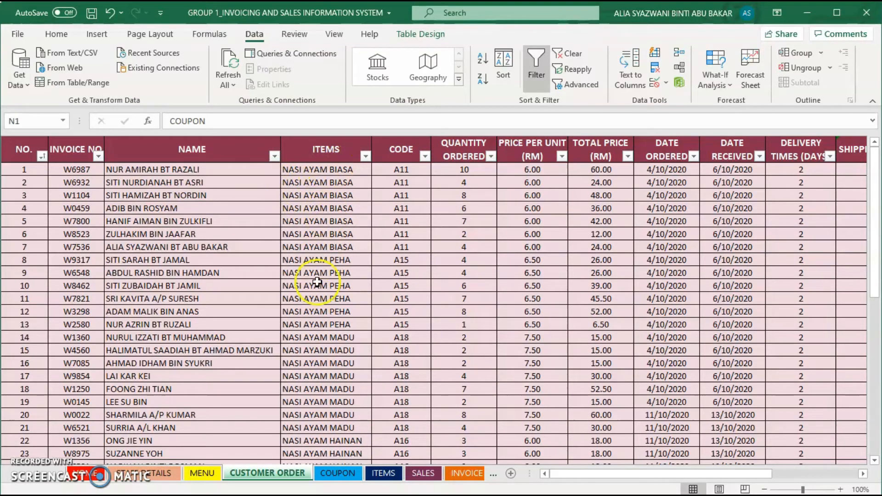
Step: Filter the ITEMS column to show only NASI AYAM BAKAR, NASI AYAM BIASA and NASI AYAM DADA
click(329, 154)
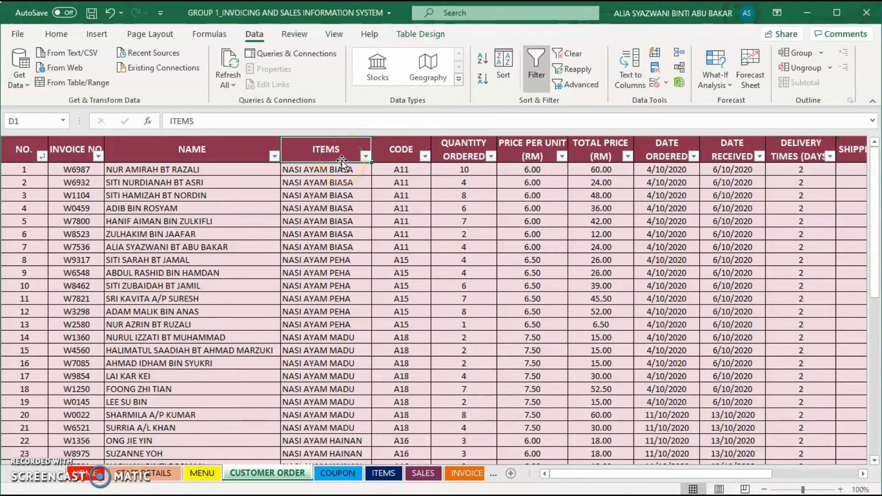
click(365, 157)
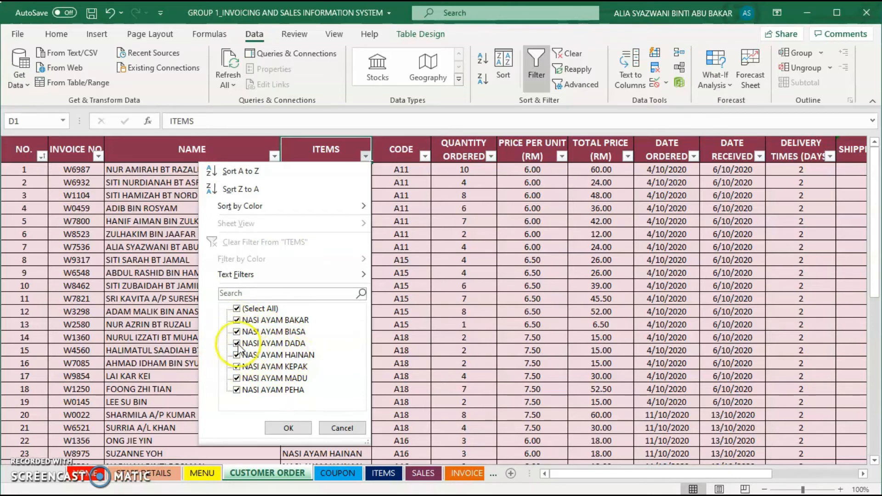
click(237, 309)
click(237, 320)
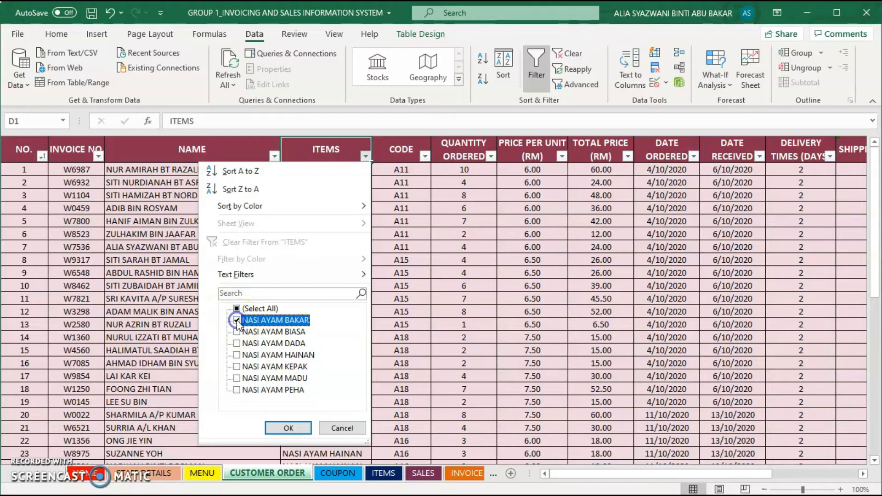
click(237, 331)
click(237, 344)
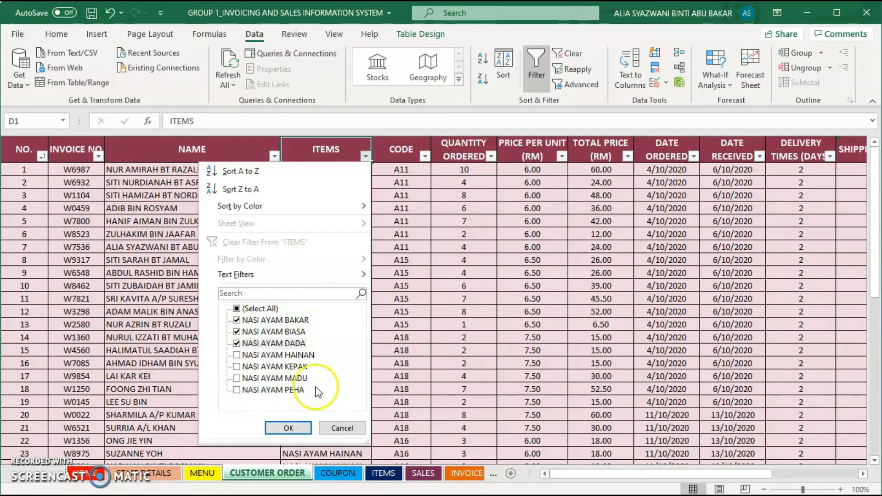
click(288, 427)
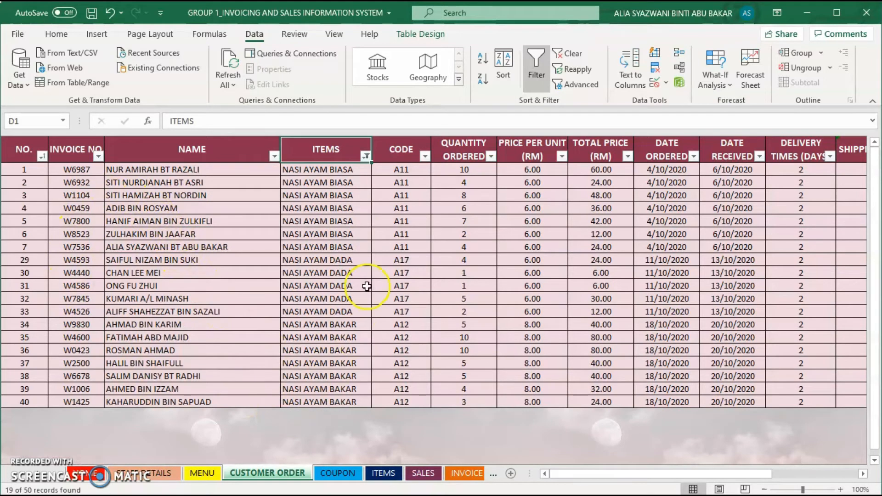
Step: Highlight the filtered entries in the ITEMS column to review them, then reselect the ITEMS heading
drag(352, 172, 342, 404)
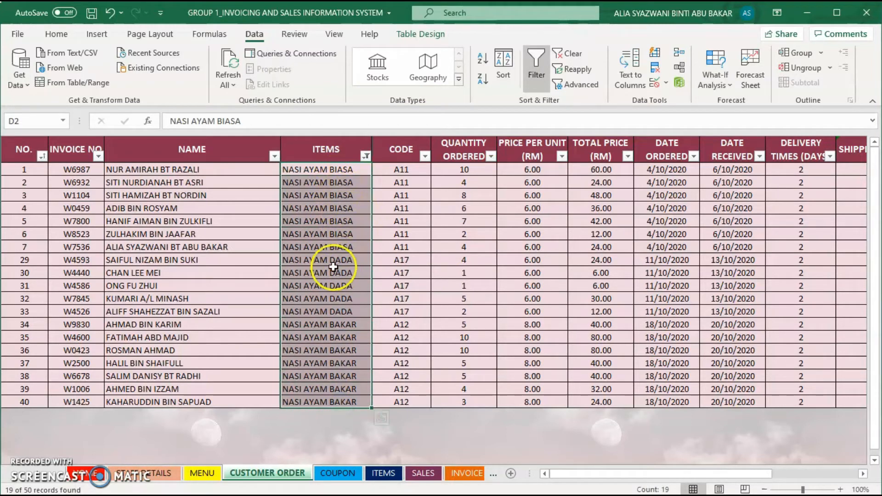
click(333, 421)
click(326, 153)
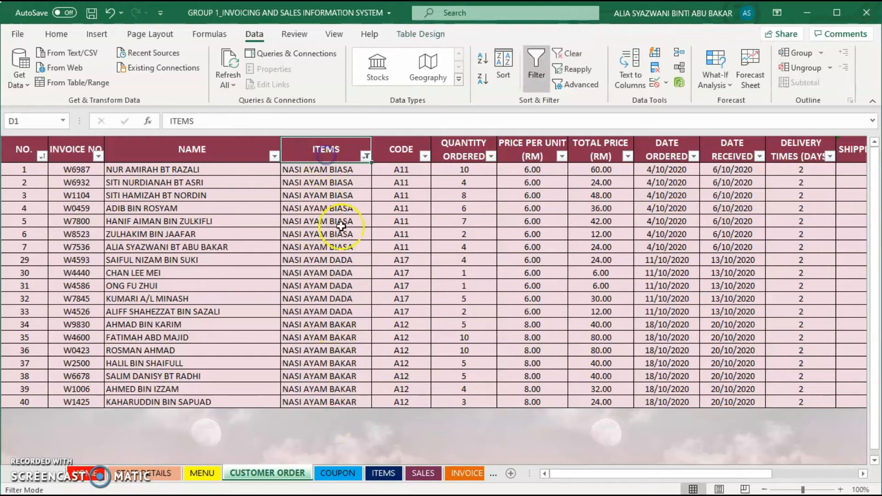
Step: Reselect all entries in the ITEMS column filter so the order table shows every item
click(365, 156)
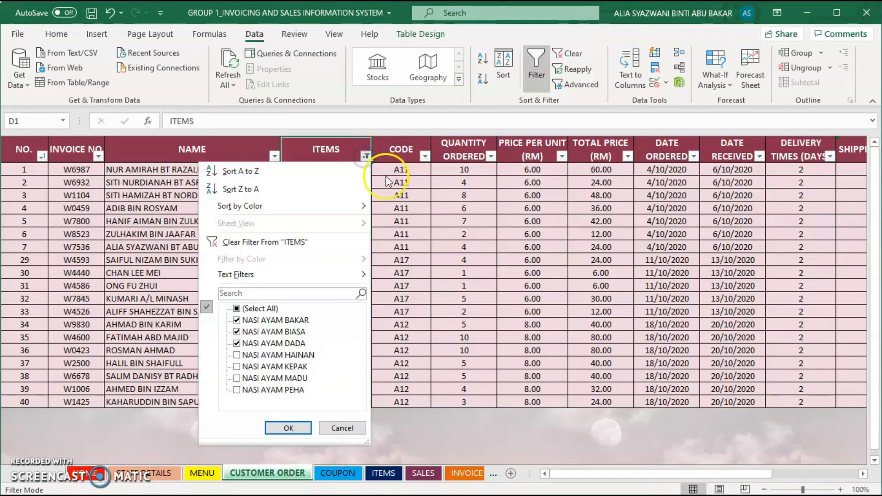
click(237, 309)
click(294, 428)
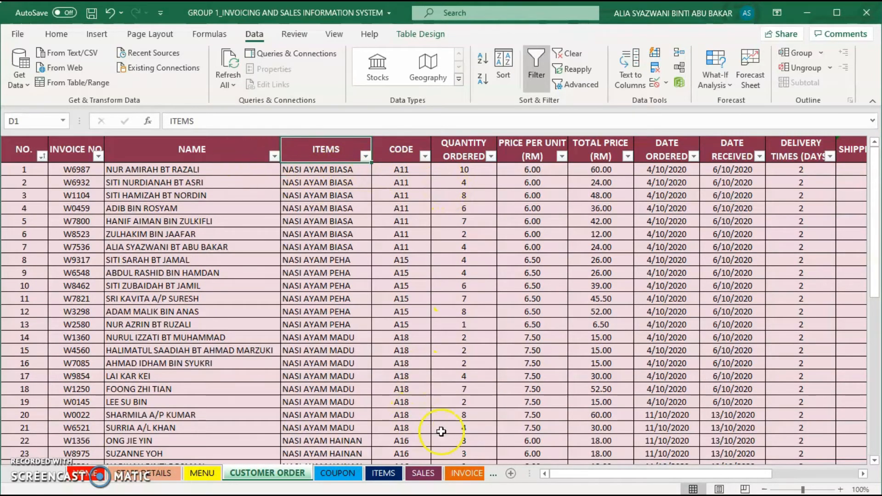
Step: Review the order table's remaining columns, then select the DATE ORDERED and DATE RECEIVED headings
drag(561, 479, 617, 478)
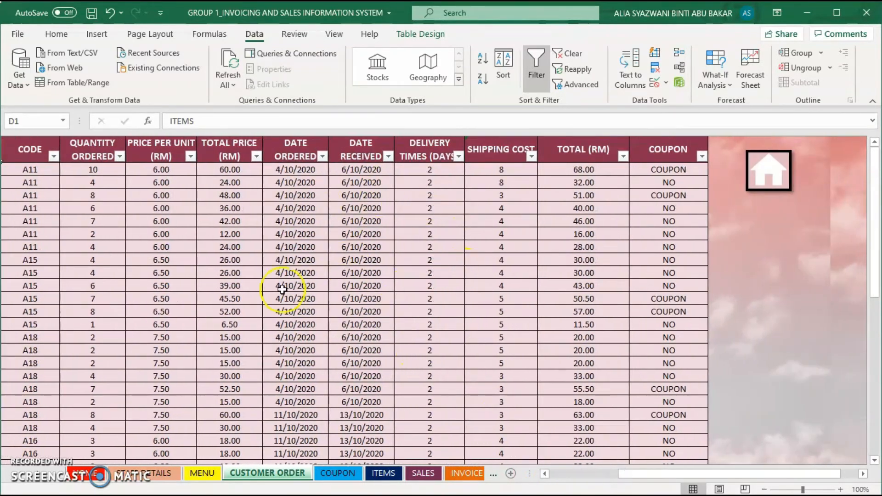
click(602, 483)
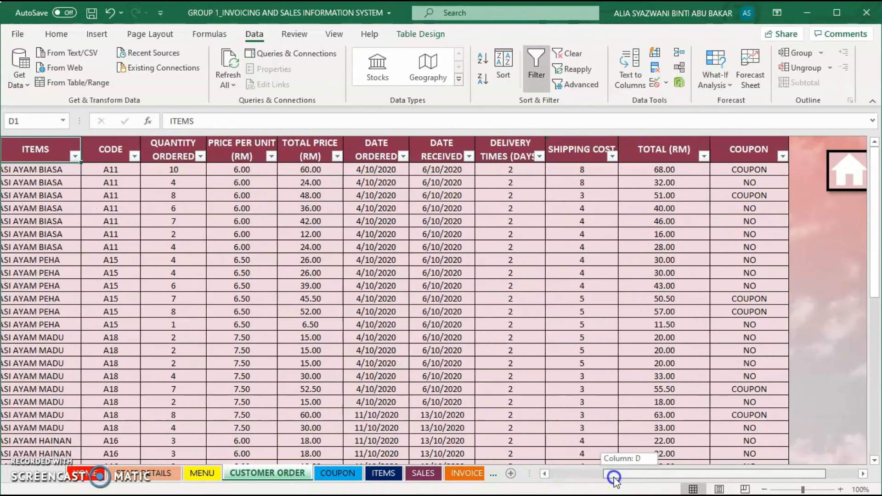
drag(598, 480, 595, 480)
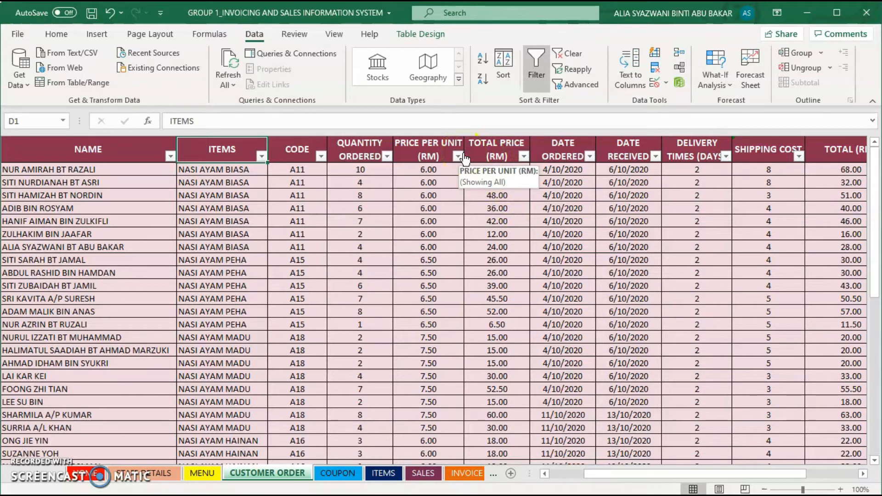
click(587, 166)
click(565, 150)
click(647, 155)
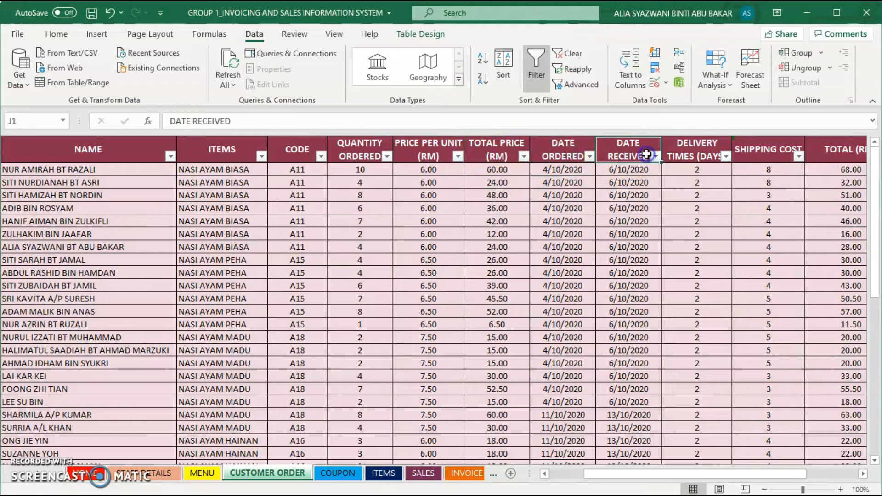
Step: Try to enter 5/9/2020 as the first DATE ORDERED entry to test the date validation, declining to continue with the date
click(573, 173)
click(573, 171)
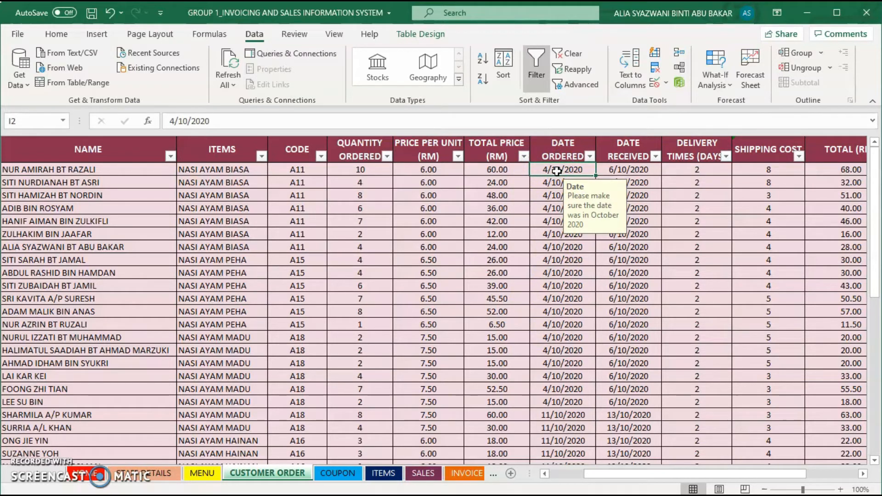
text(5/9)
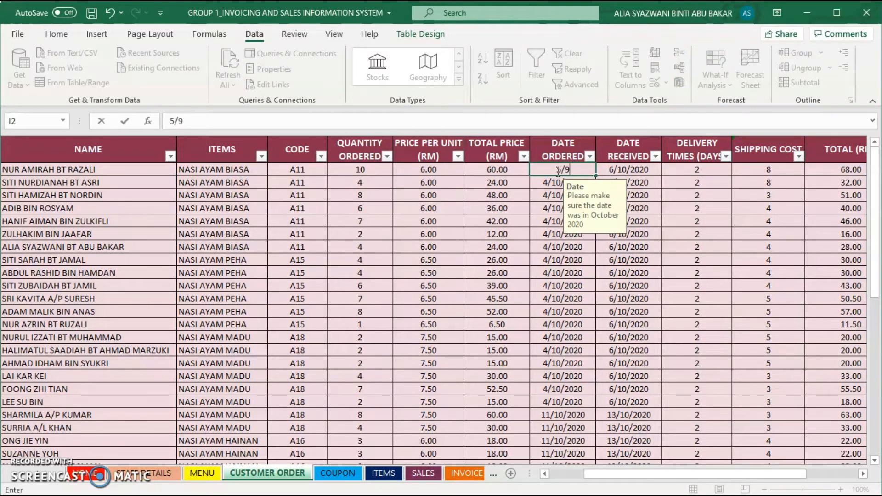
text(/2020)
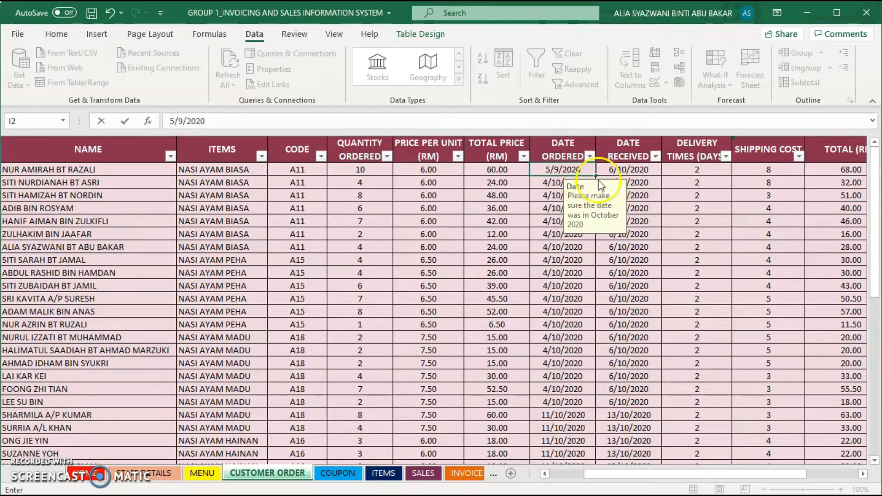
click(588, 172)
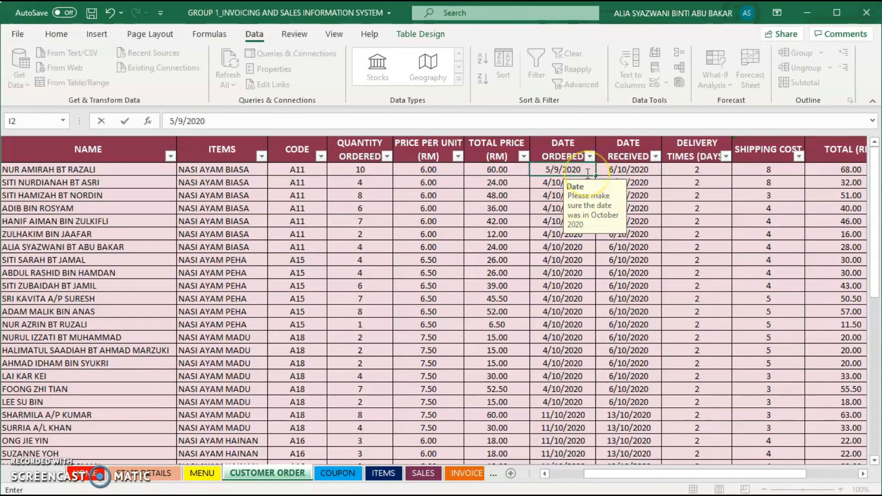
text(20)
key(Return)
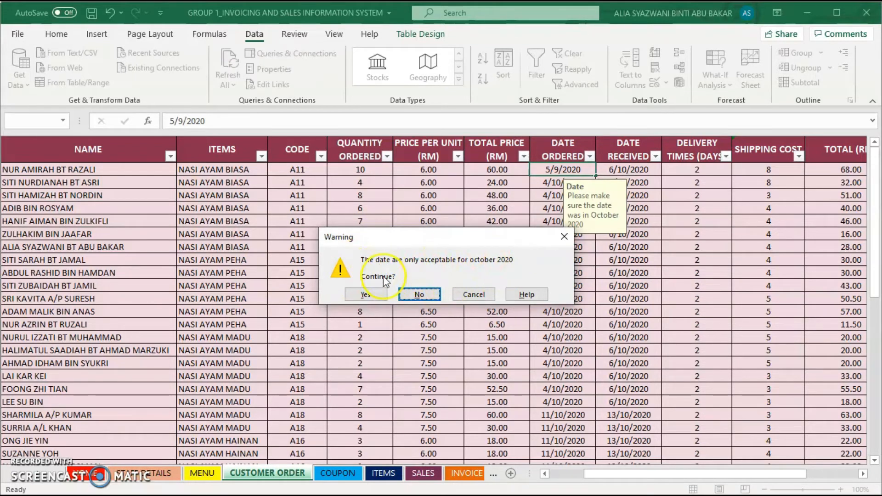
click(419, 294)
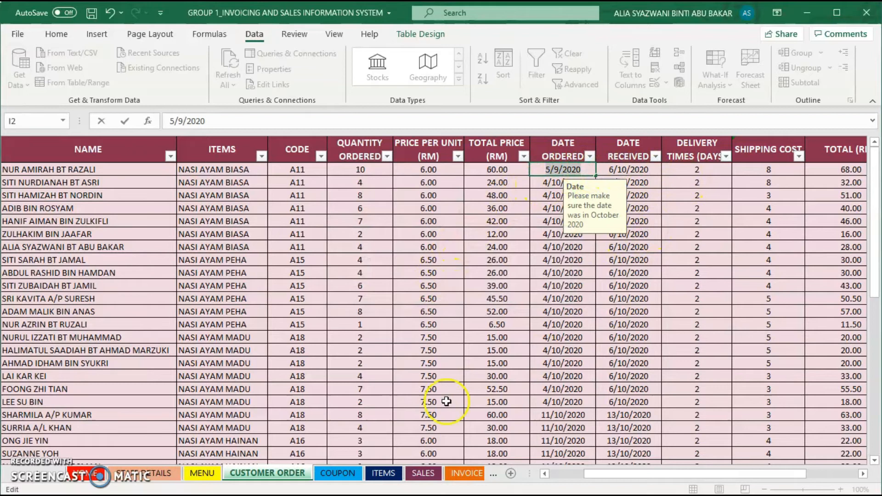
drag(584, 471, 616, 477)
click(754, 156)
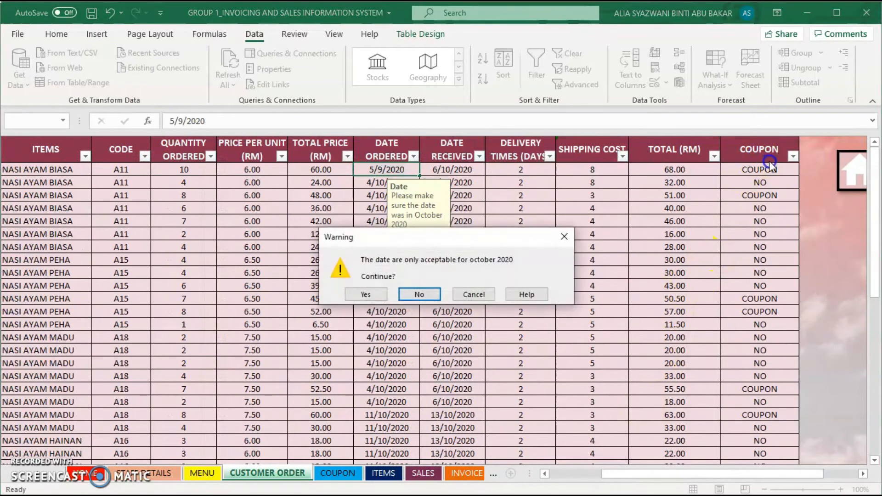
click(420, 294)
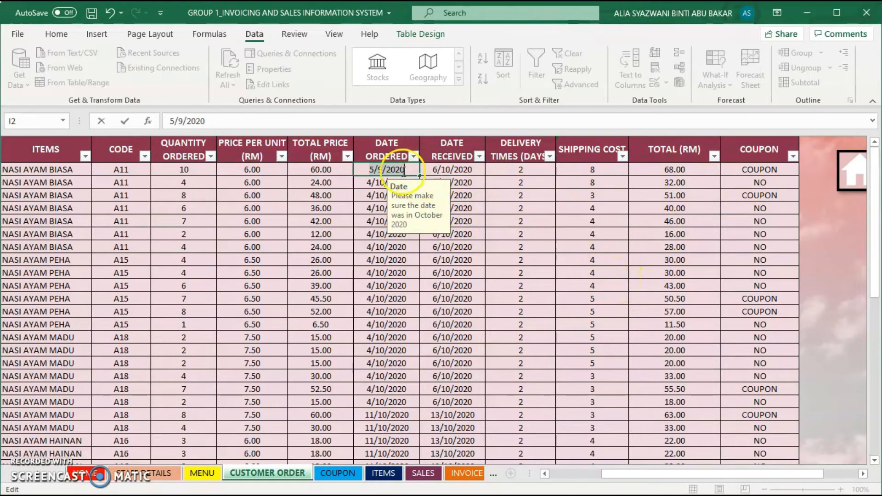
Step: Set the first DATE ORDERED entry to 4/10/2020
click(404, 171)
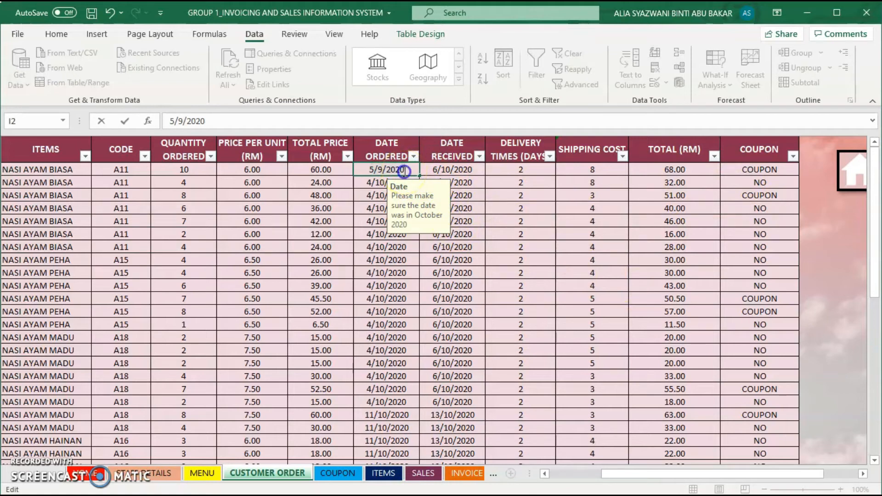
drag(388, 170, 369, 169)
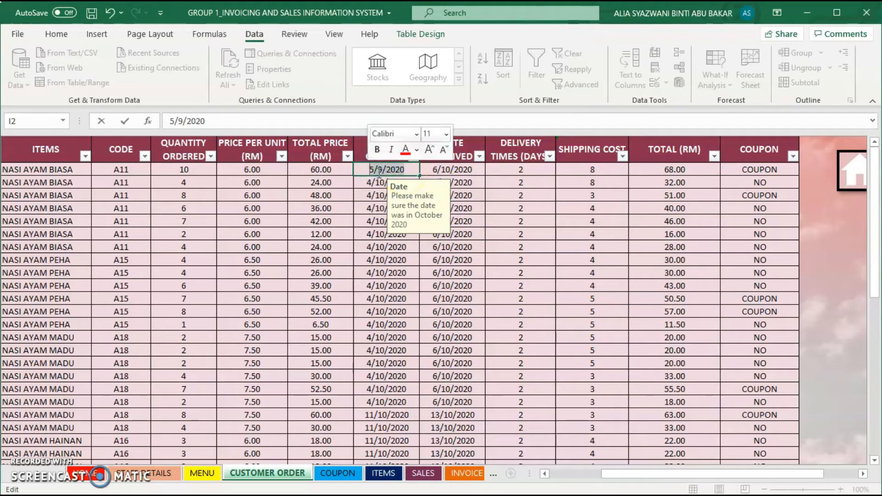
text(4/10)
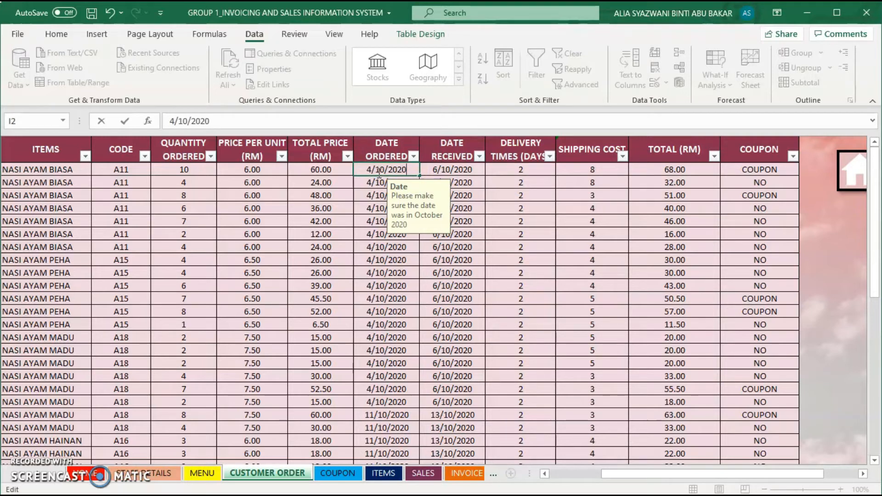
key(Return)
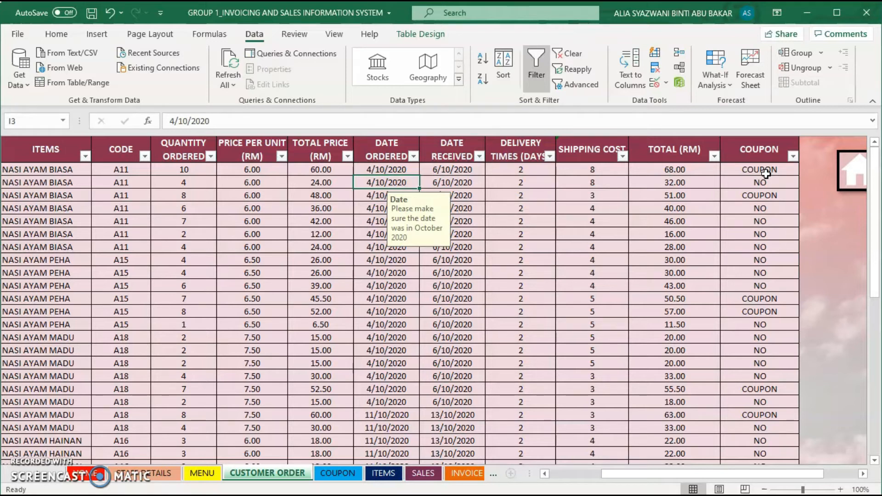
Step: Examine the IF formula behind the first two COUPON entries, including its logical test and both outcomes, without changing it
click(764, 153)
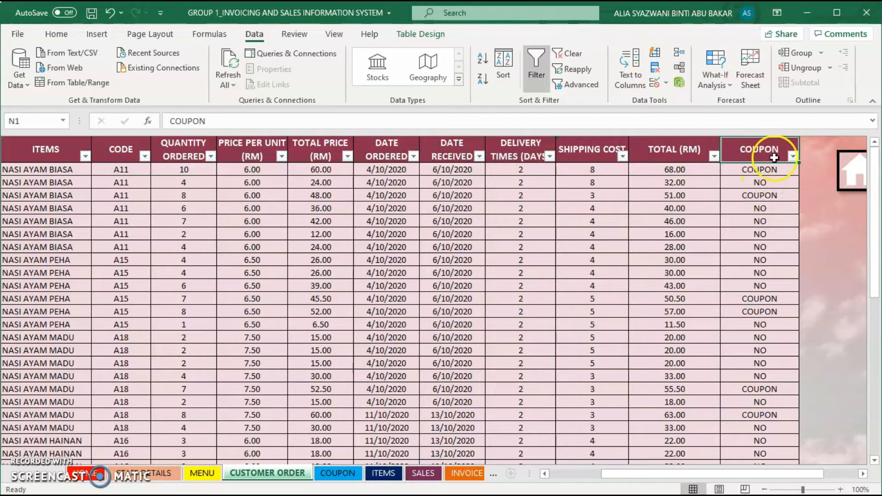
click(762, 169)
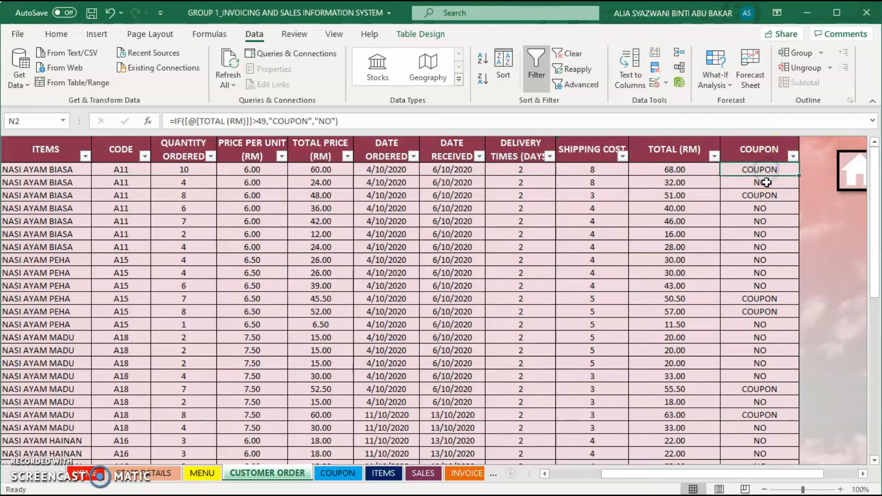
click(773, 184)
click(772, 172)
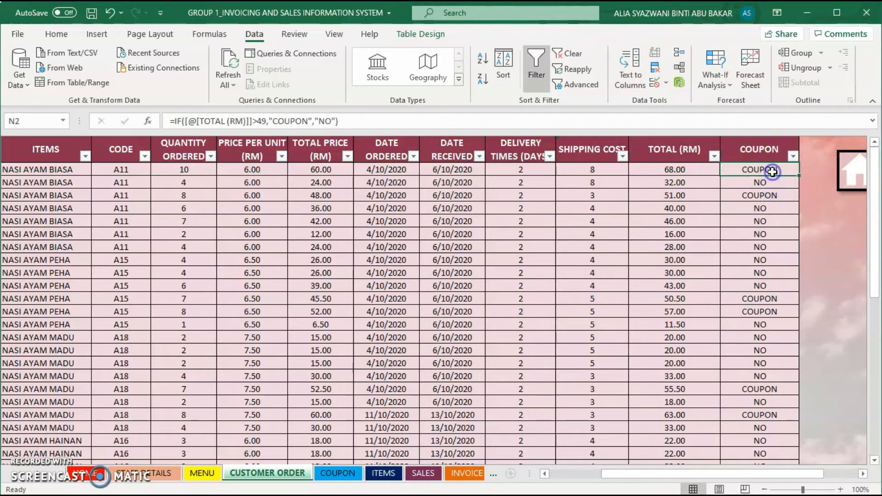
click(770, 184)
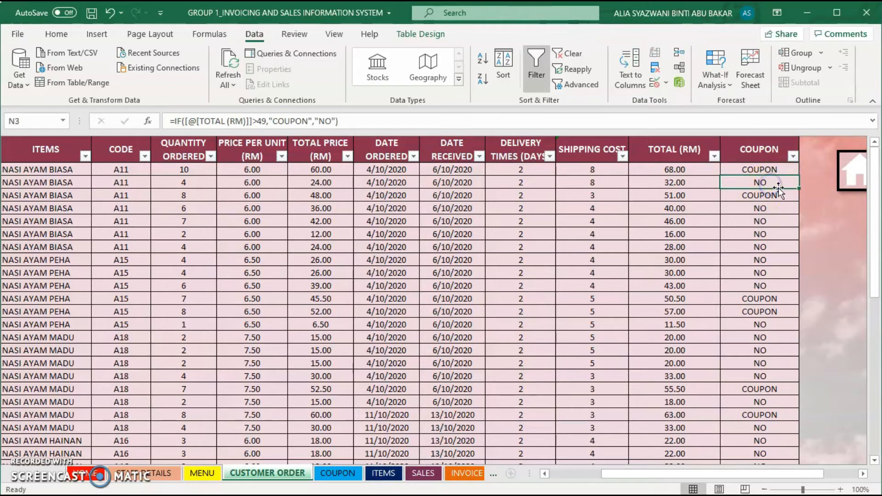
click(754, 170)
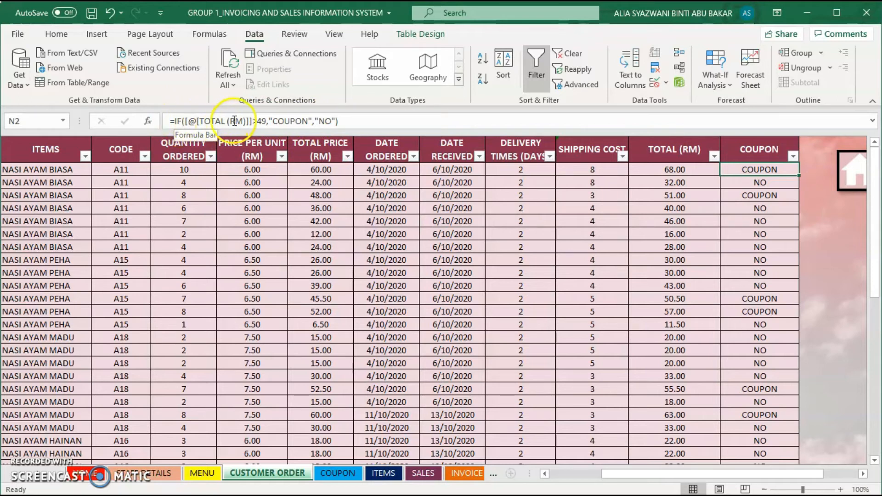
click(753, 184)
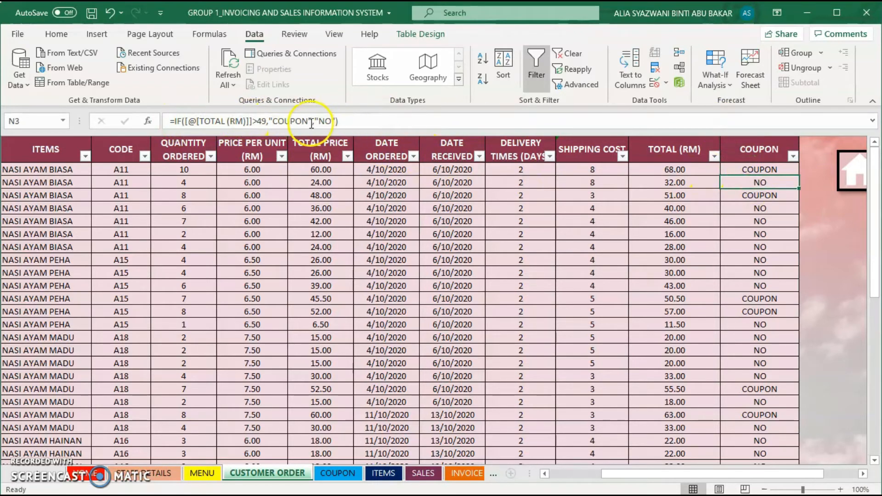
click(763, 169)
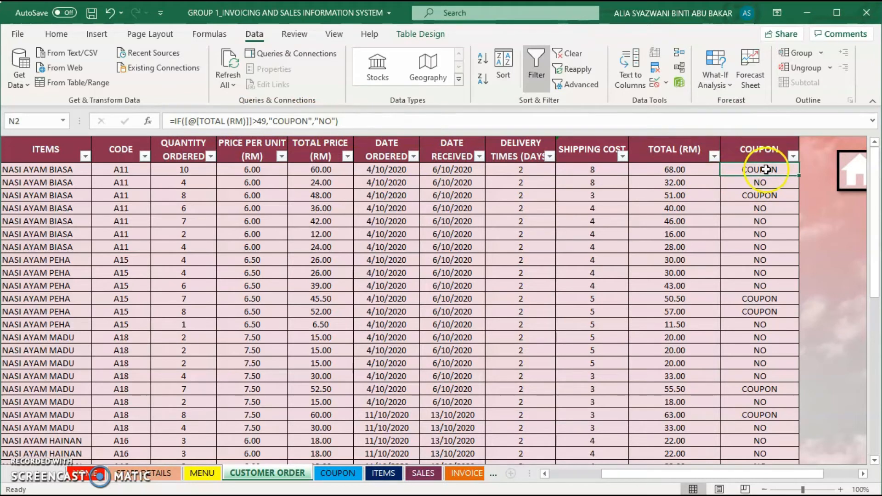
click(265, 123)
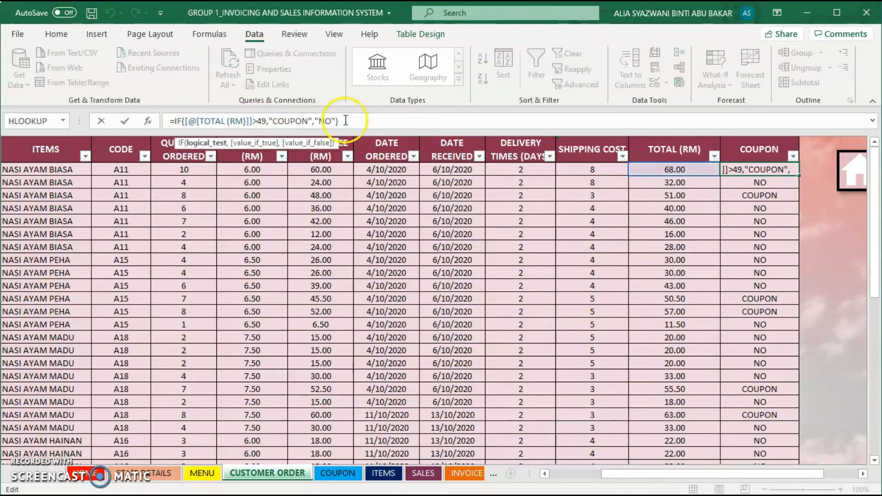
click(745, 185)
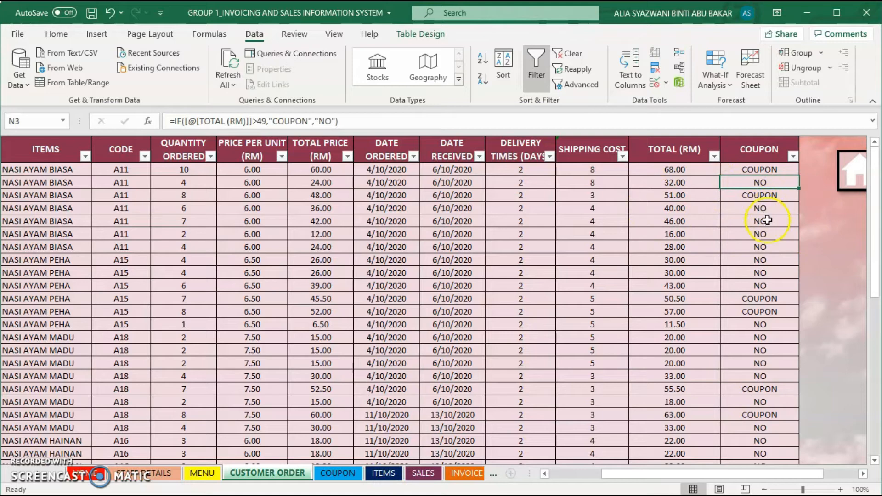
Step: Look through the COUPON entries down the order table, then compare the first two entries again
scroll(773, 267, down, 7)
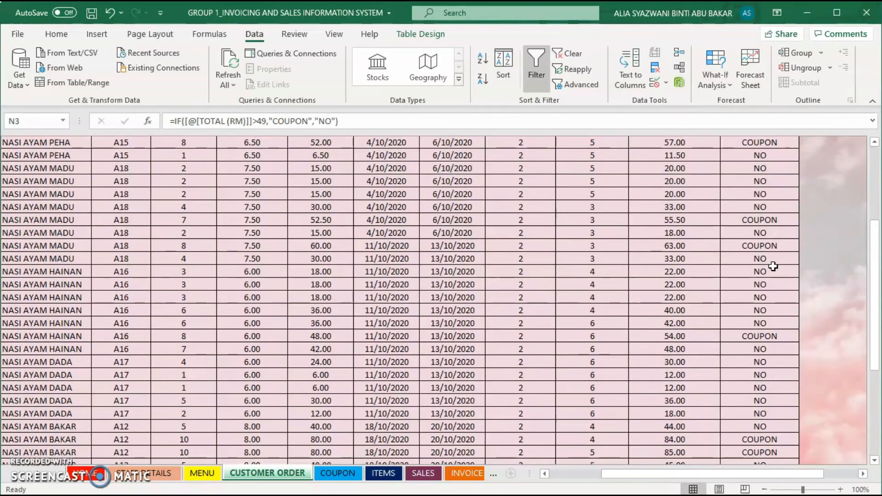
scroll(773, 266, down, 5)
scroll(773, 267, up, 9)
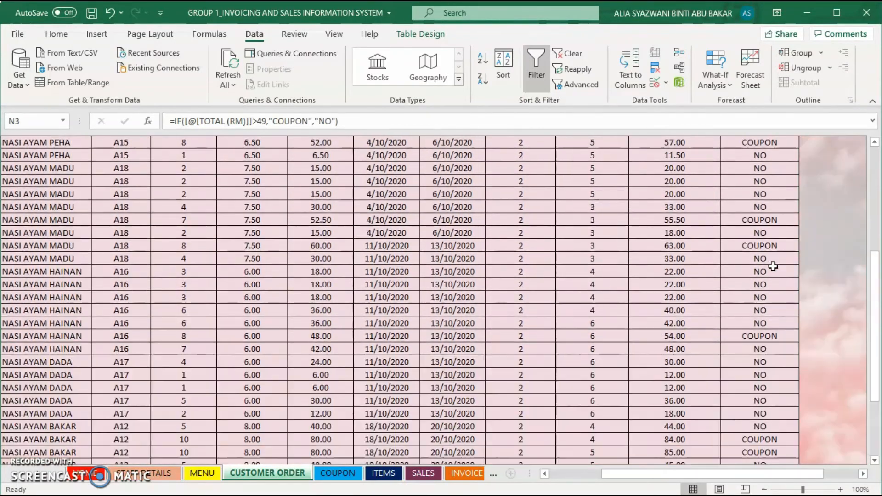
scroll(773, 267, up, 2)
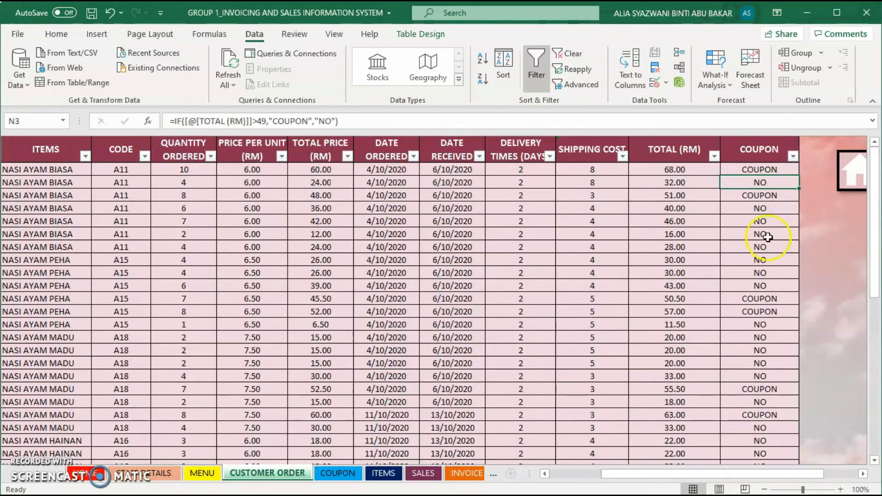
click(765, 171)
click(765, 183)
click(772, 170)
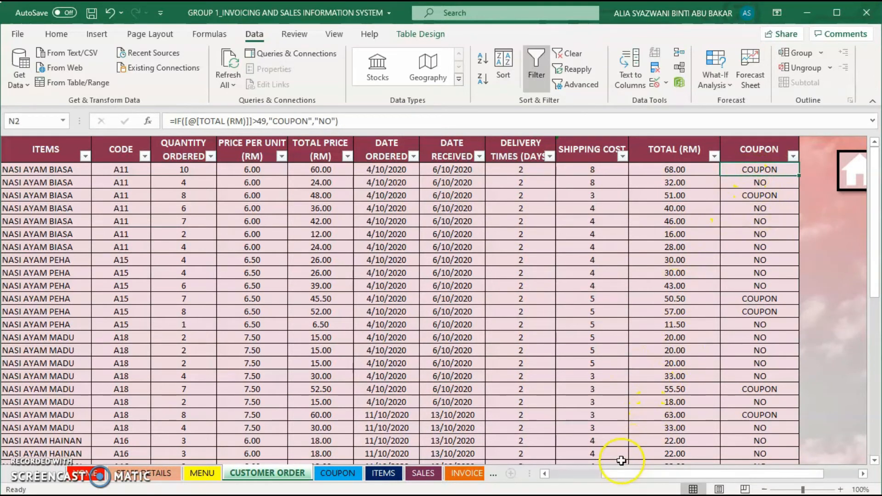
Step: Examine the first TOTAL PRICE (RM) entry's formula, which multiplies PRICE PER UNIT by QUANTITY ORDERED, without changing it
mouse_move(626, 473)
mouse_down()
mouse_move(582, 475)
mouse_move(625, 471)
mouse_up()
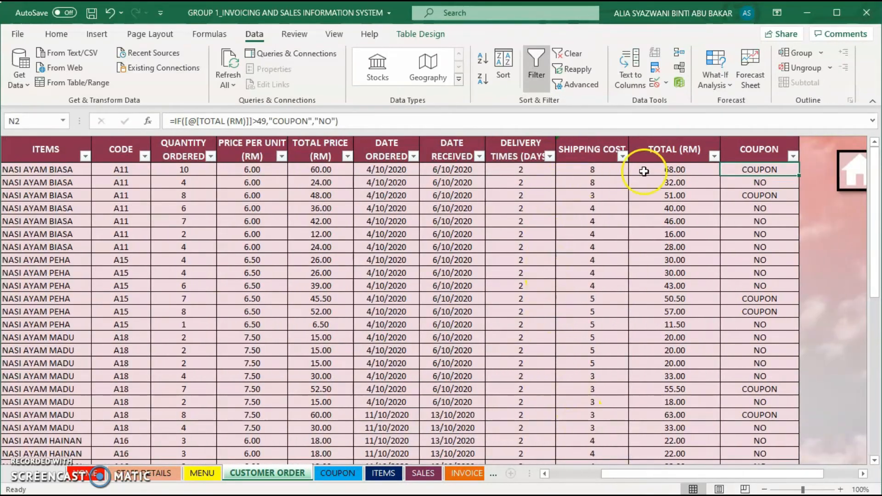
click(322, 158)
click(326, 170)
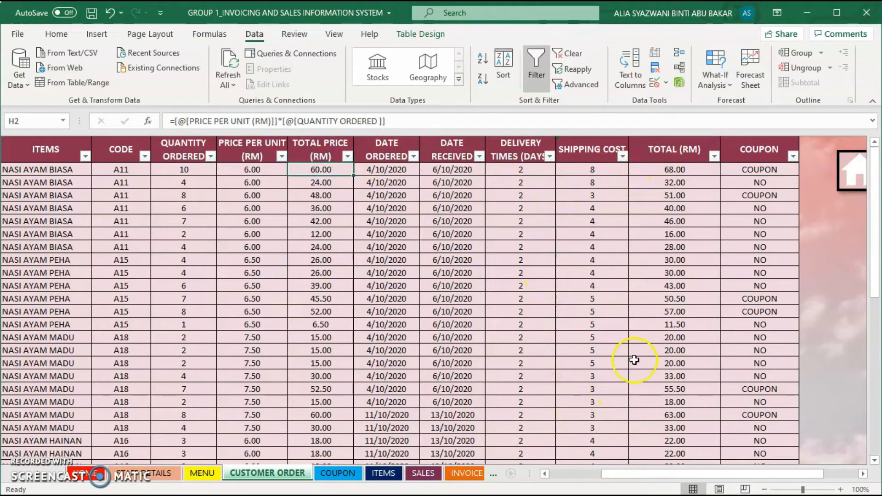
drag(622, 473, 604, 474)
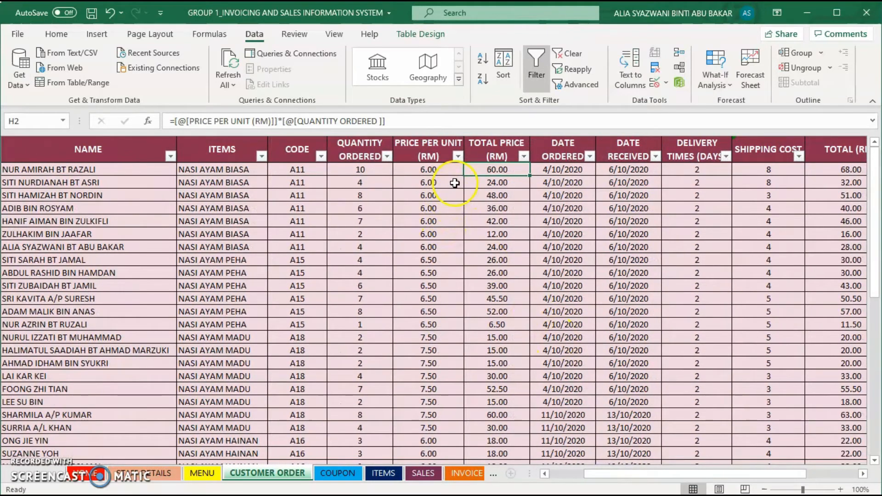
click(228, 122)
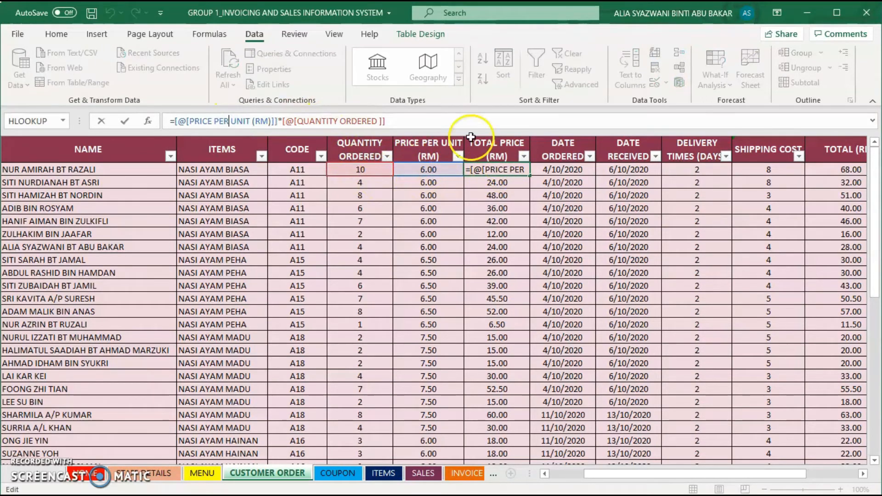
click(448, 121)
key(Return)
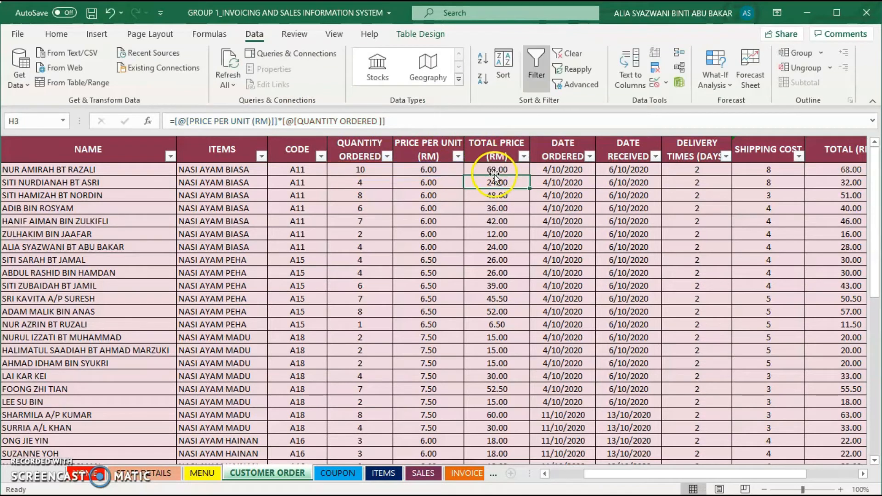
Step: Examine the first DELIVERY TIMES (DAYS) entry's formula, which subtracts DATE ORDERED from DATE RECEIVED, without changing it
click(684, 148)
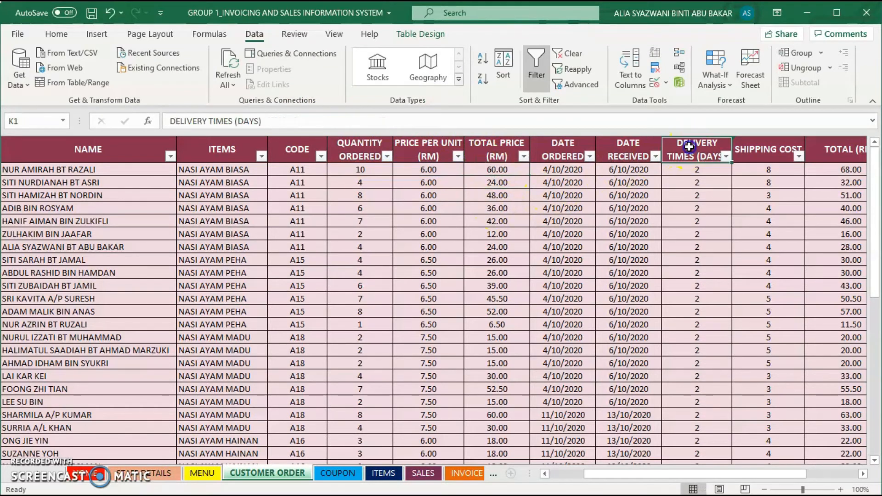
drag(708, 174, 707, 233)
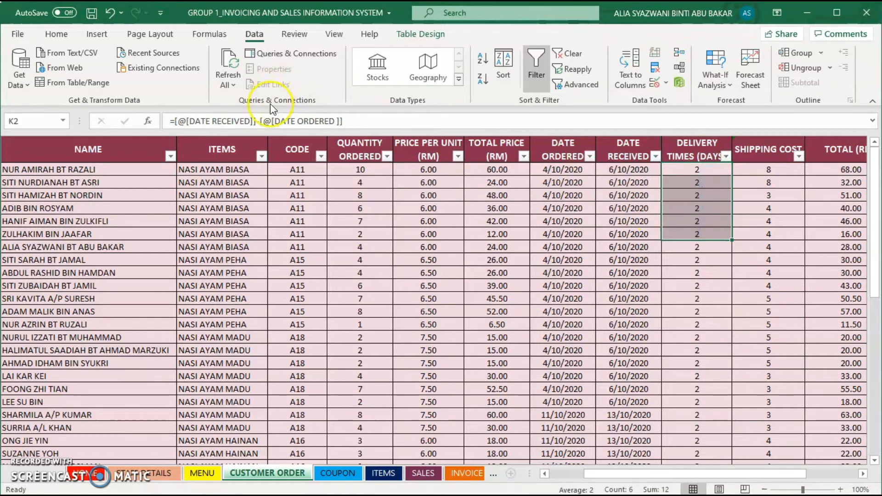
click(216, 121)
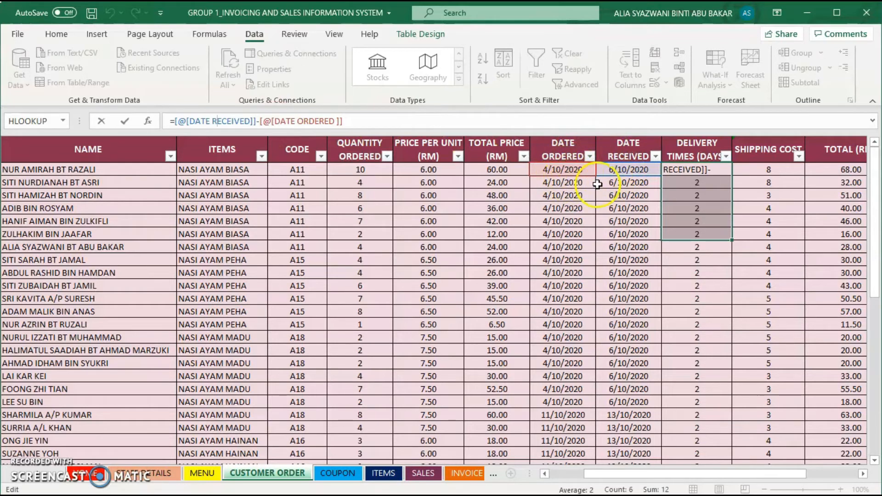
click(409, 119)
key(Return)
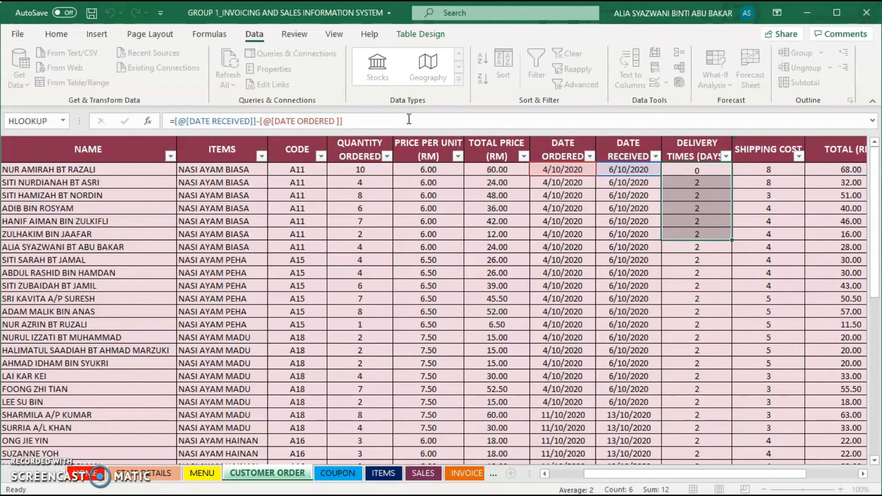
click(676, 201)
Step: Examine the first TOTAL (RM) entry's formula, which adds TOTAL PRICE and SHIPPING COST, without changing it
drag(590, 474, 616, 474)
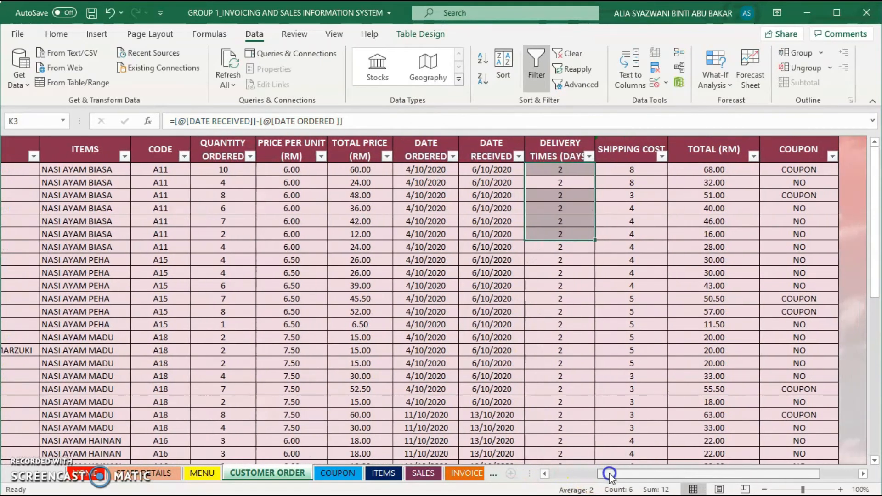
click(659, 158)
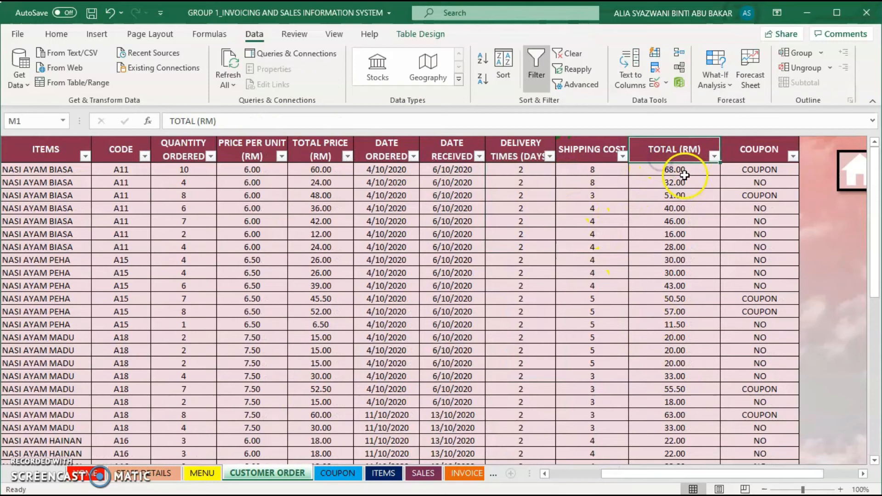
click(675, 169)
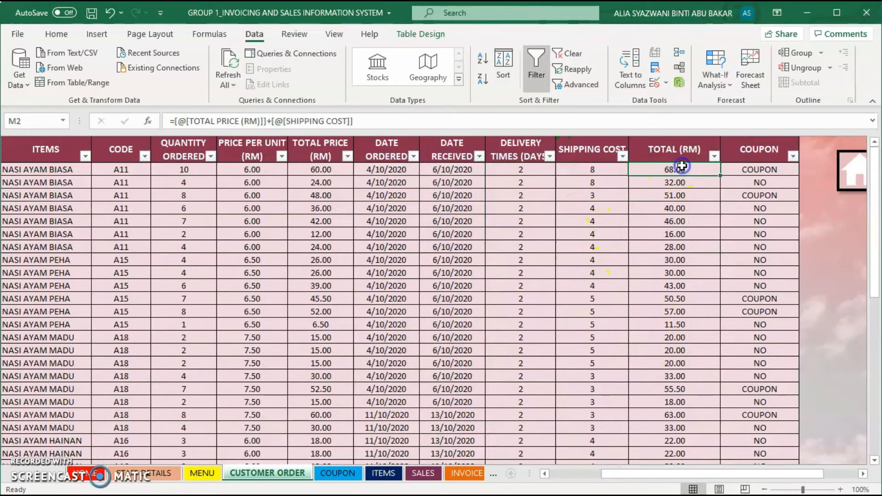
click(226, 120)
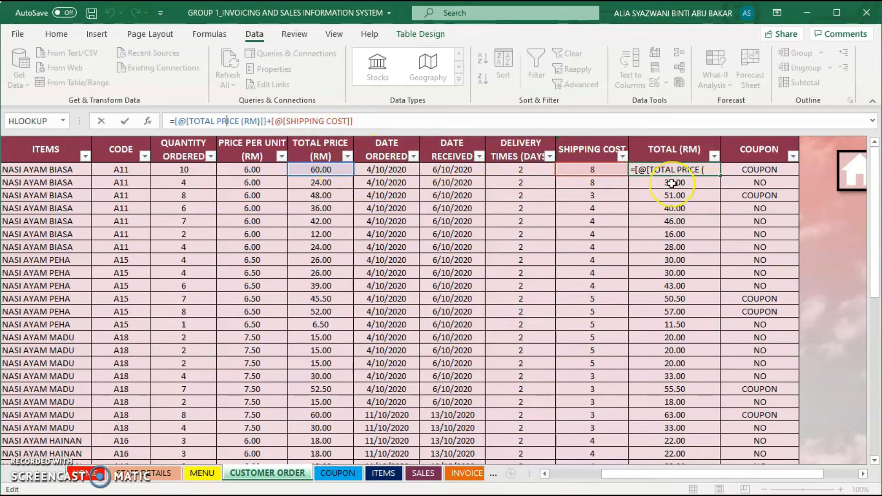
key(Return)
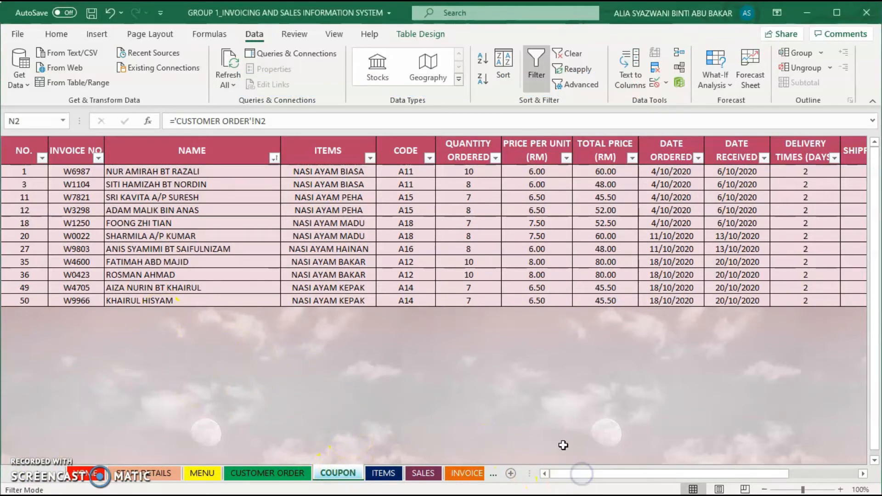
Step: On the COUPON sheet, look over the TOTAL (RM) entries and the NAME entries of the listed customers
drag(568, 474, 624, 473)
drag(583, 171, 593, 295)
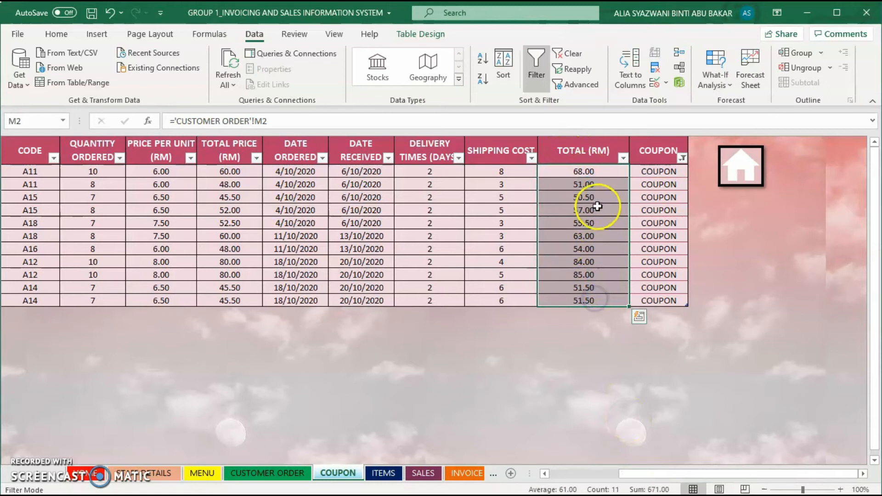
click(592, 327)
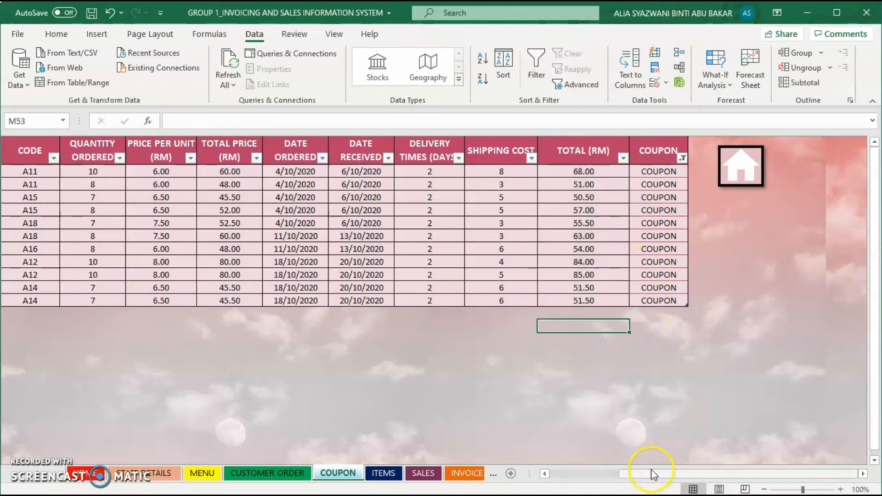
drag(651, 479, 573, 475)
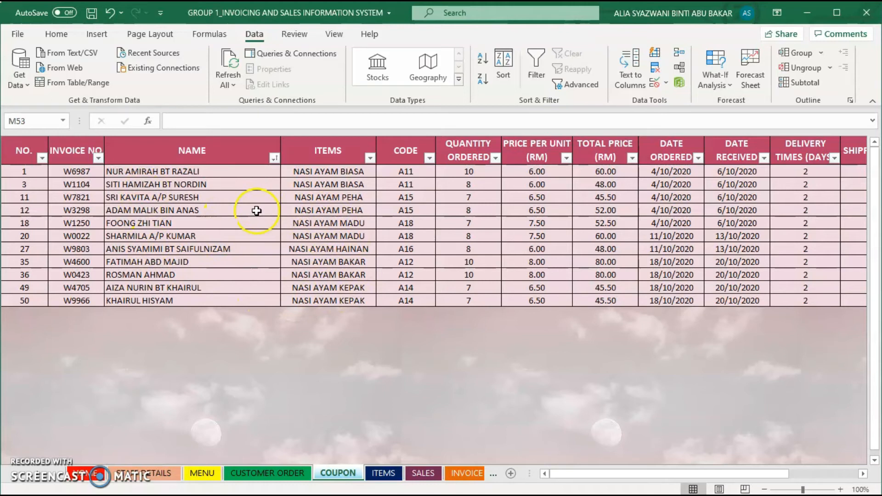
drag(208, 176, 192, 299)
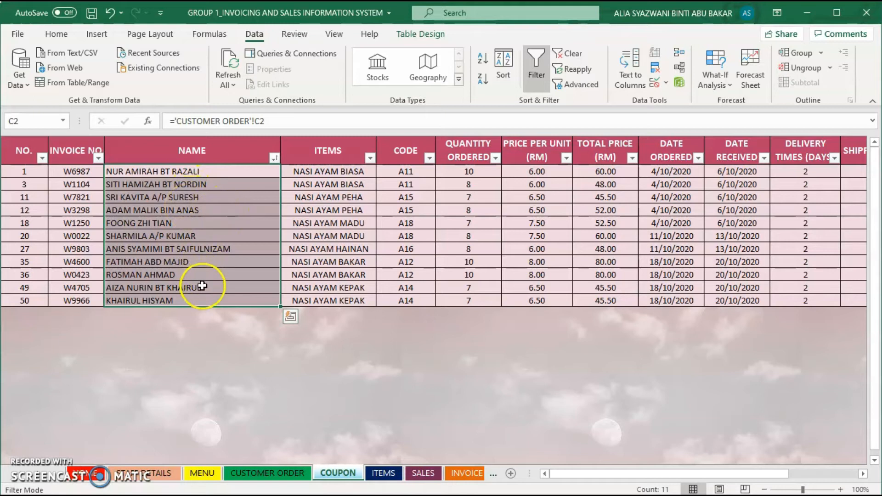
click(203, 325)
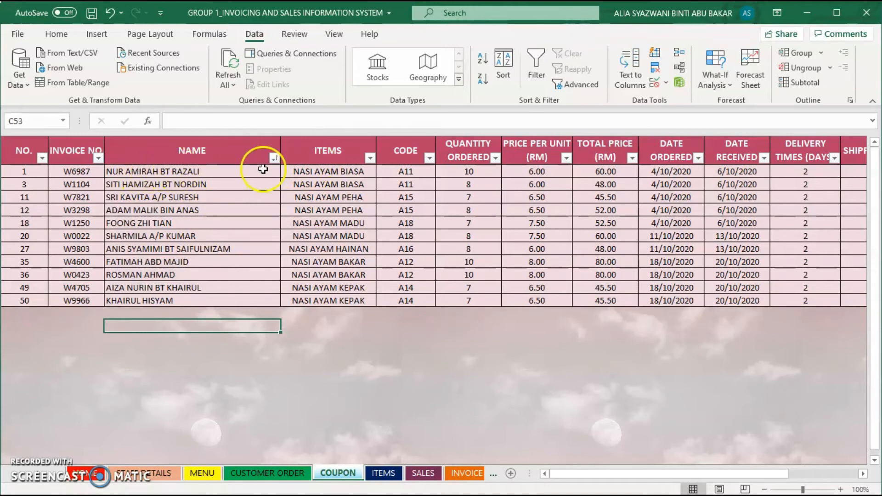
Step: Review the NAME column's filter list on the COUPON sheet and keep every customer selected
click(275, 157)
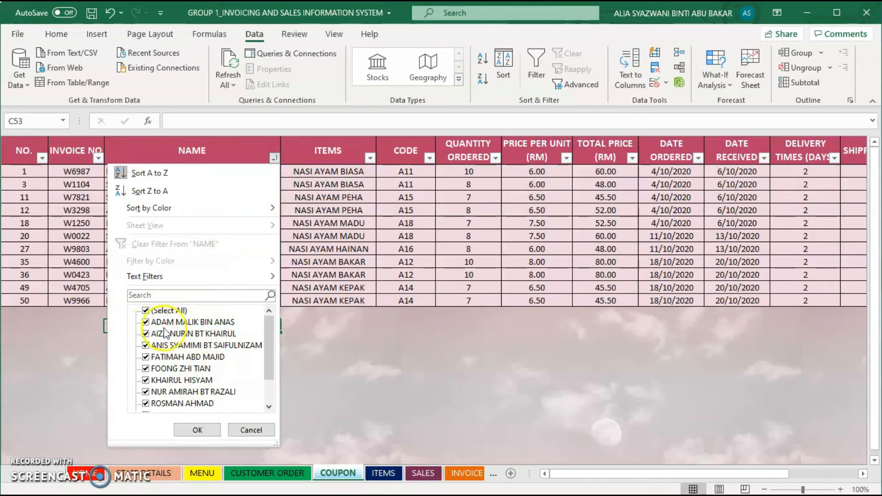
scroll(179, 361, down, 1)
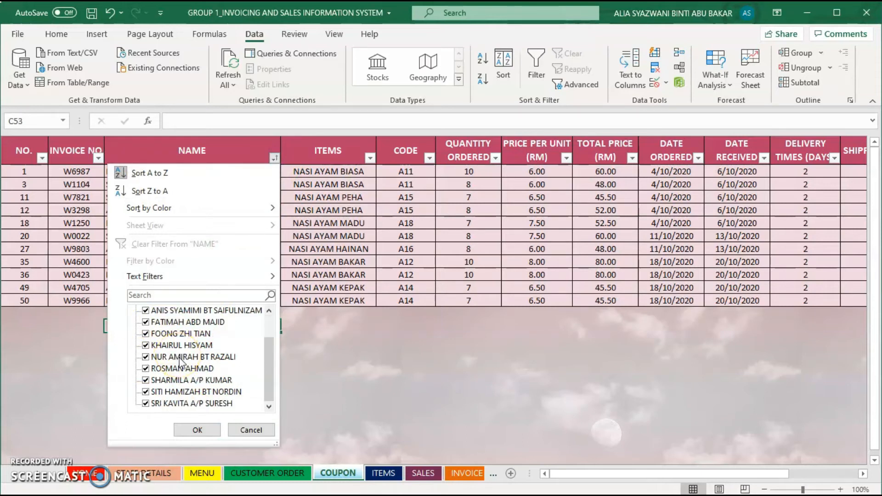
scroll(182, 384, up, 1)
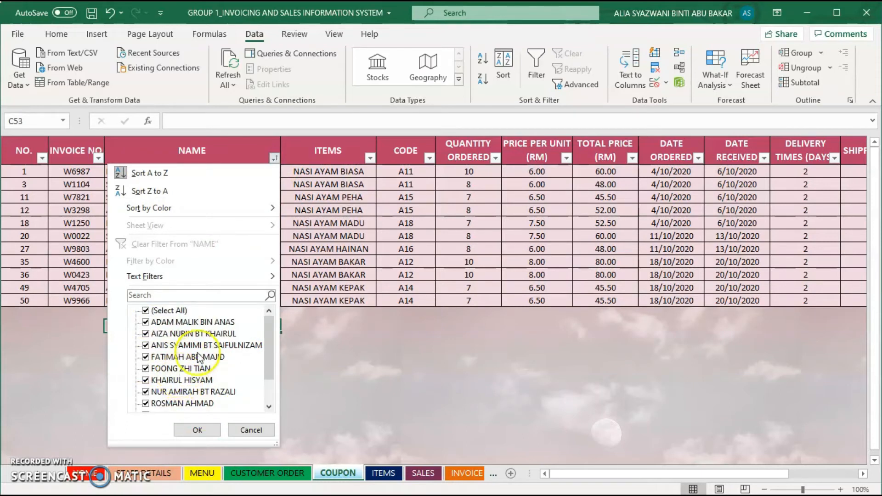
click(180, 430)
click(213, 301)
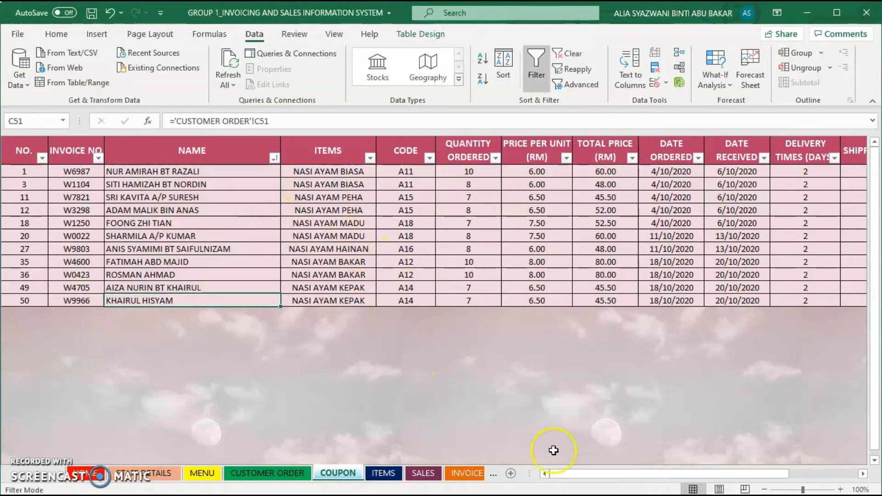
Step: Look over the COUPON and CODE entries, and review the CODE column's filter list with all codes kept selected
drag(570, 474, 624, 475)
drag(738, 174, 754, 300)
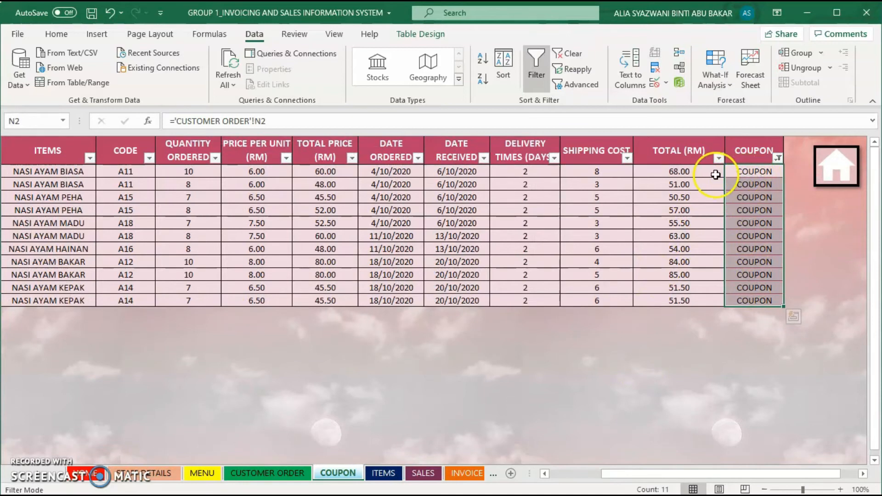
drag(138, 172, 124, 300)
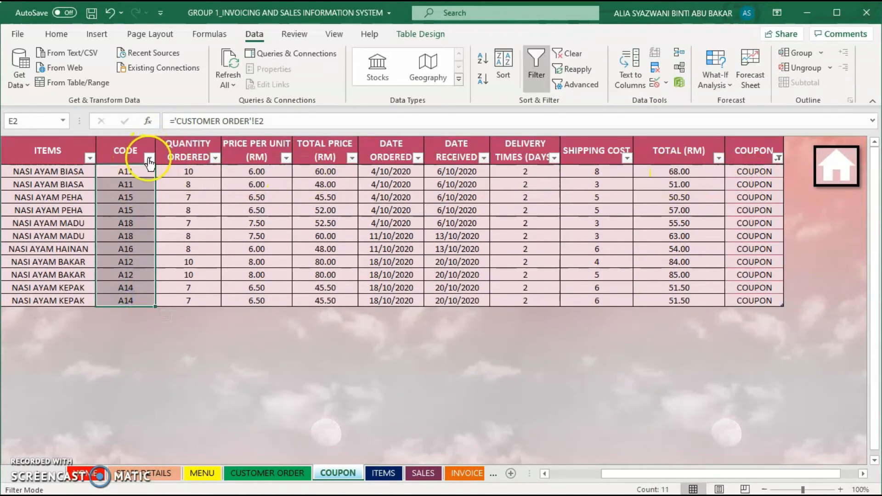
click(149, 157)
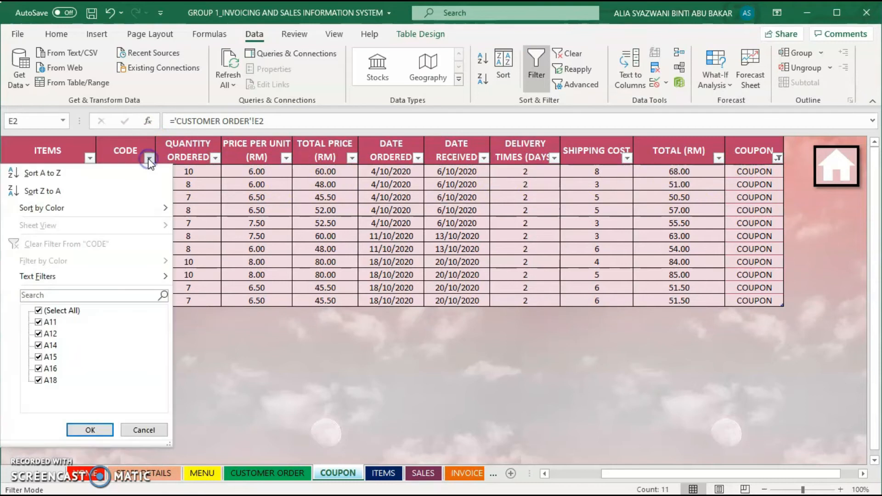
click(84, 430)
Step: Review the COUPON column's filter, keeping only the COUPON value selected and NO excluded
drag(750, 175, 748, 300)
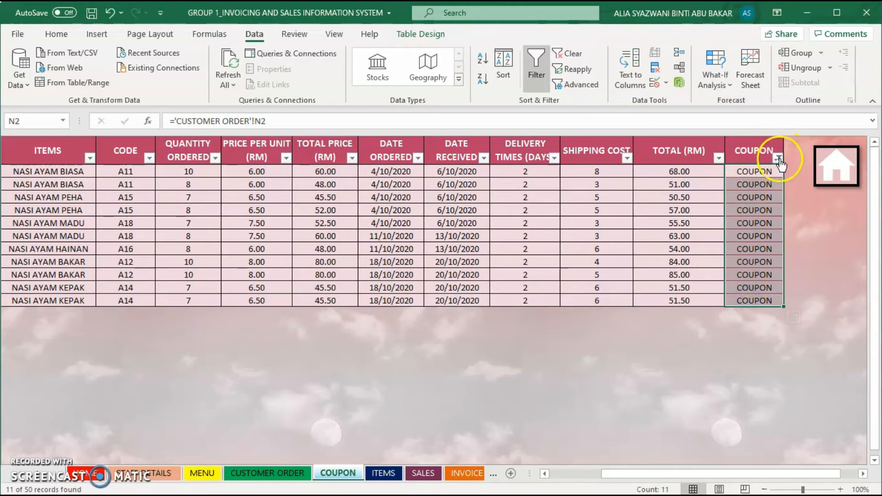
click(778, 158)
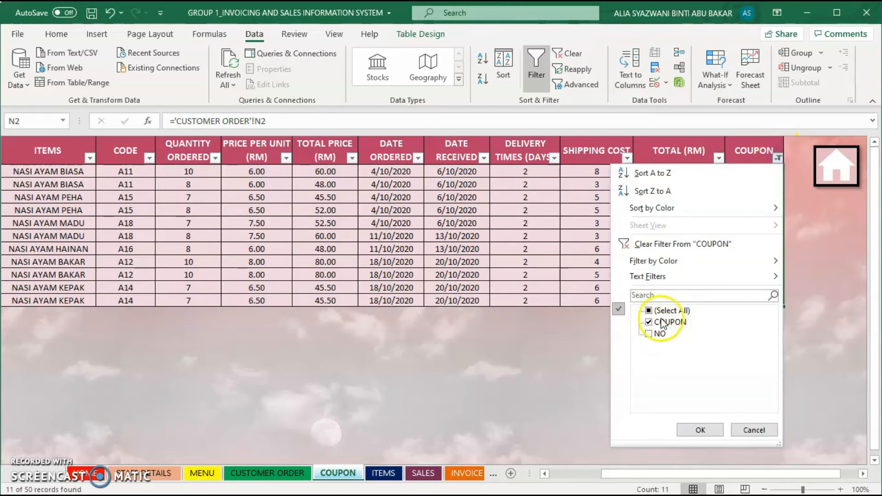
click(701, 430)
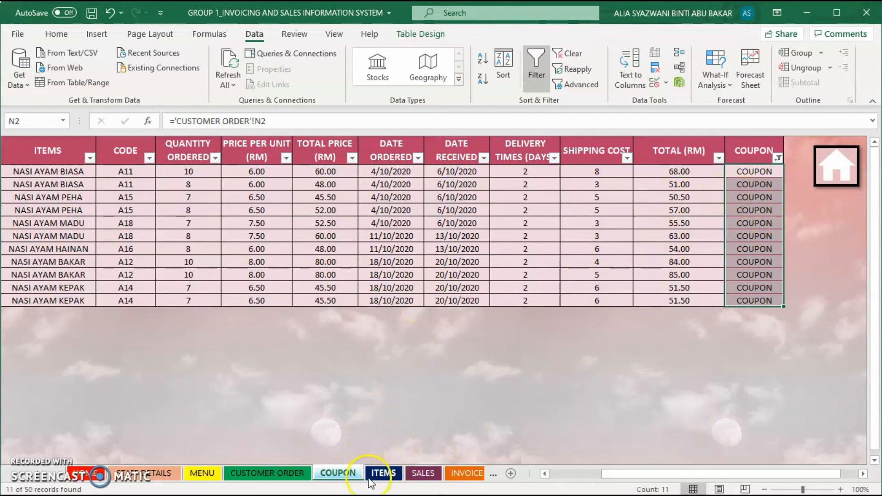
Step: Return to the home page and open the ITEMS sheet from its shortcut
click(836, 166)
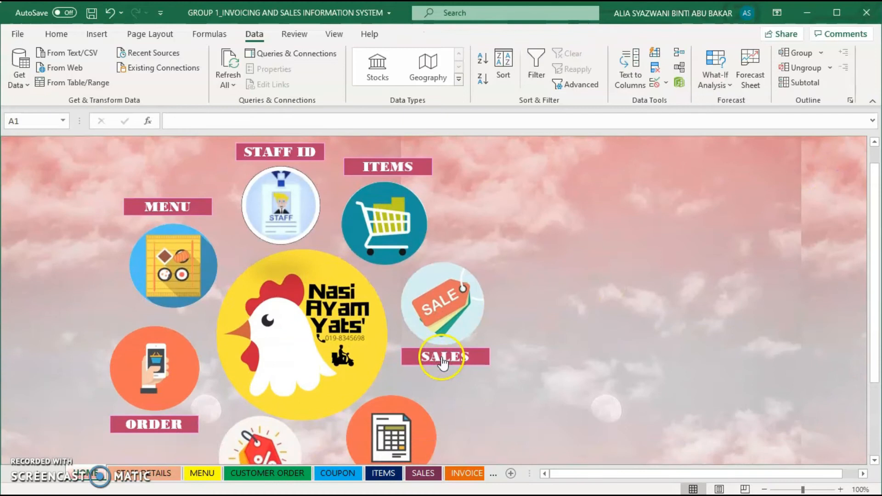
scroll(442, 362, down, 5)
scroll(244, 250, up, 3)
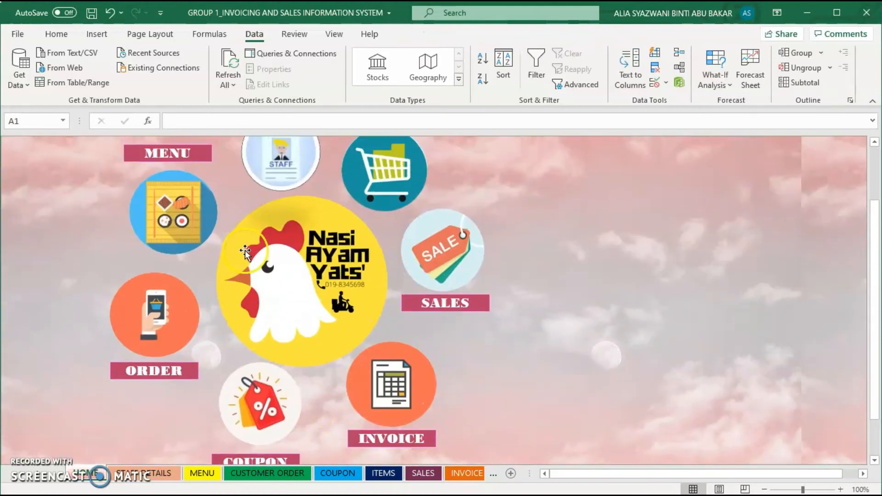
scroll(244, 249, up, 3)
click(392, 202)
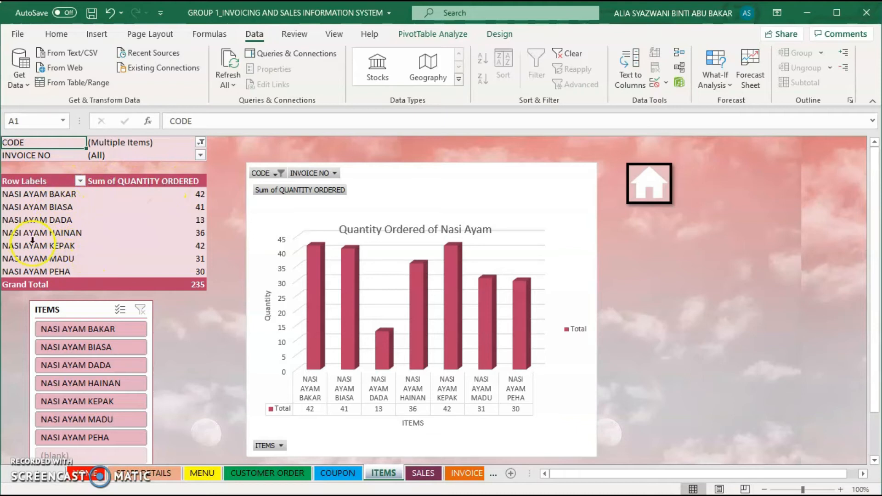
mouse_move(134, 234)
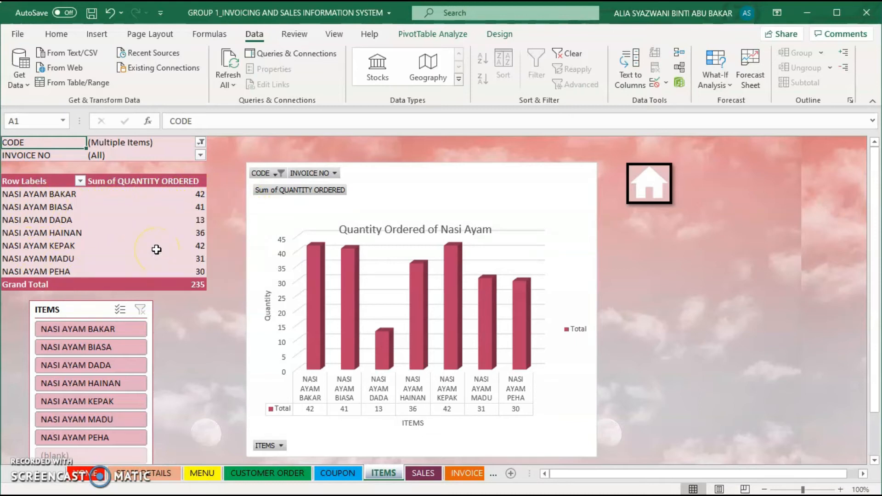
mouse_move(157, 249)
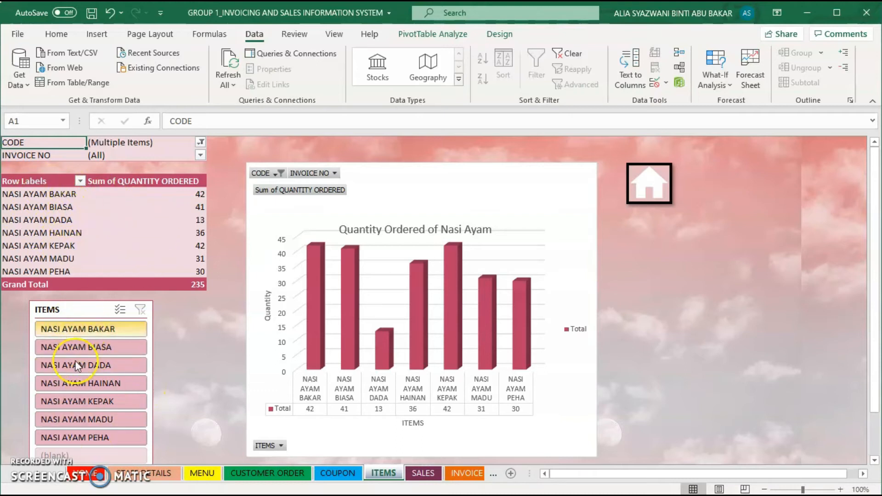
mouse_move(419, 313)
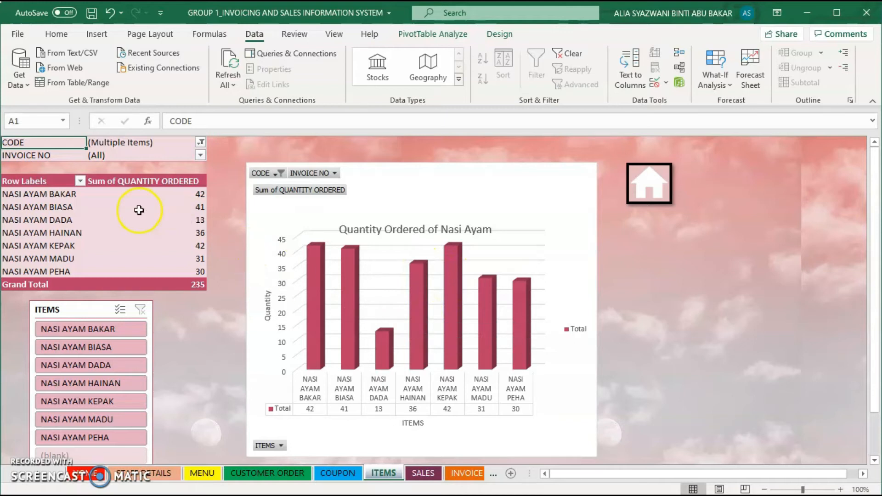
Step: Examine the Row Labels and Sum of QUANTITY ORDERED columns of the ITEMS pivot table
click(45, 182)
drag(59, 194, 64, 264)
click(145, 254)
drag(137, 189, 168, 273)
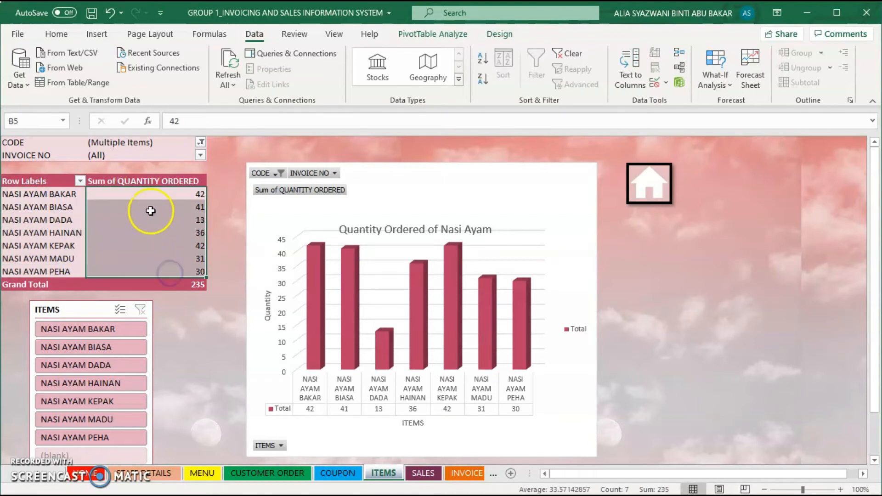
click(164, 181)
click(169, 213)
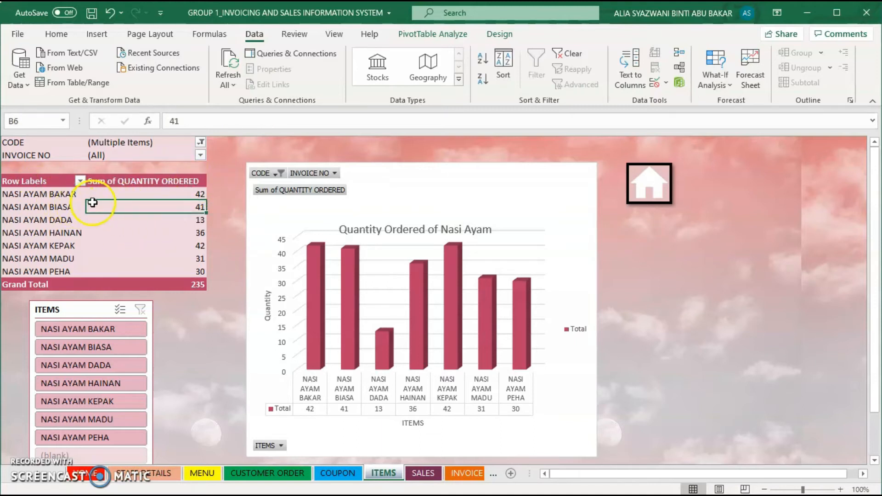
Step: Compare each Nasi Ayam item with its ordered quantity, row by row from NASI AYAM BAKAR to NASI AYAM PEHA
click(69, 194)
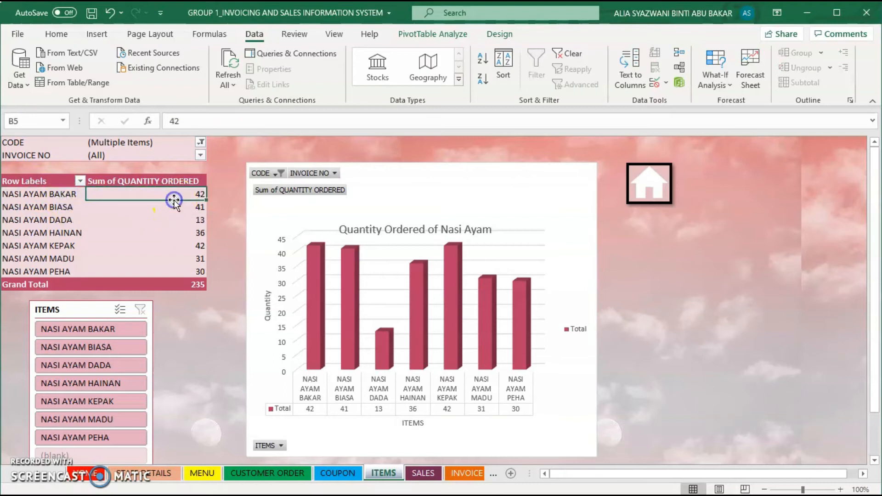
click(73, 208)
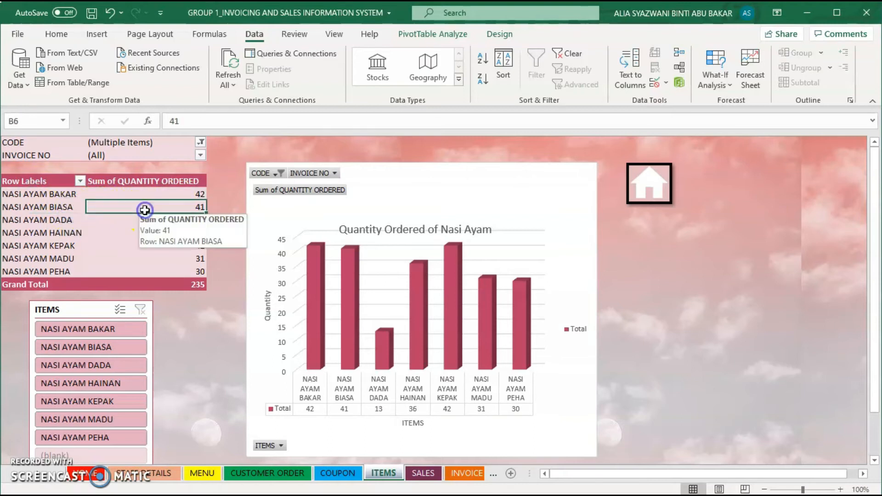
click(61, 225)
drag(61, 224, 149, 273)
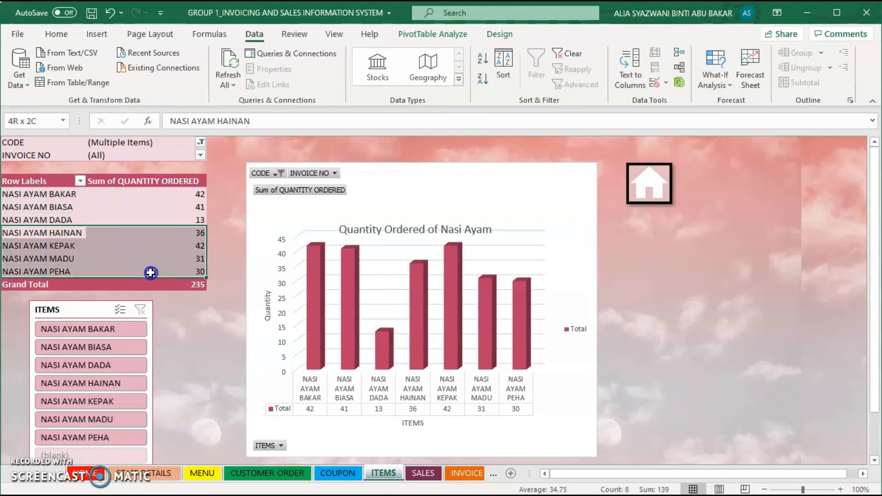
click(192, 211)
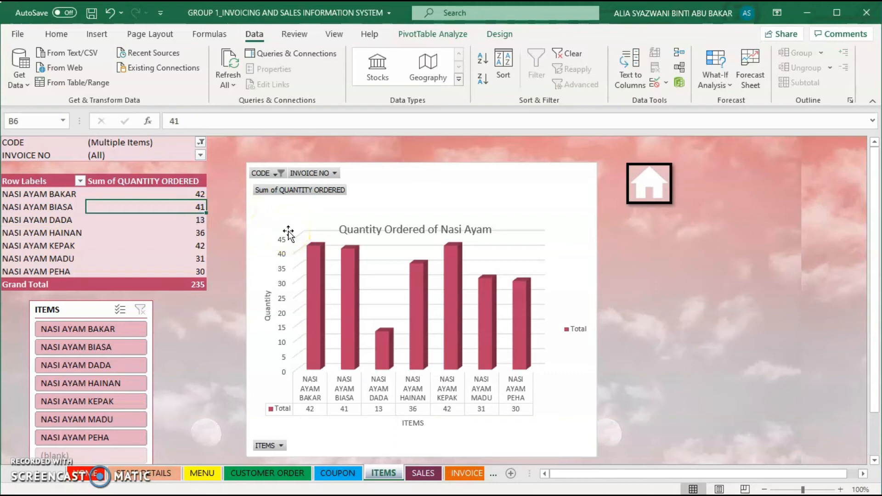
drag(186, 194, 188, 273)
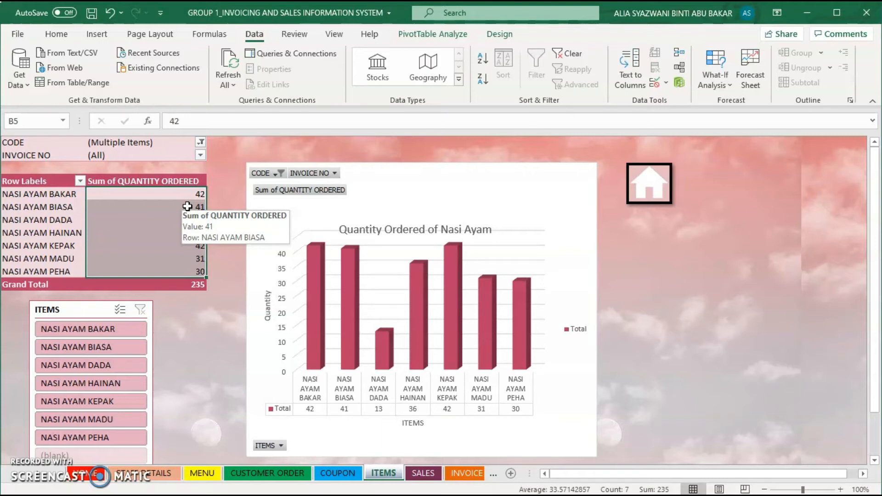
click(63, 256)
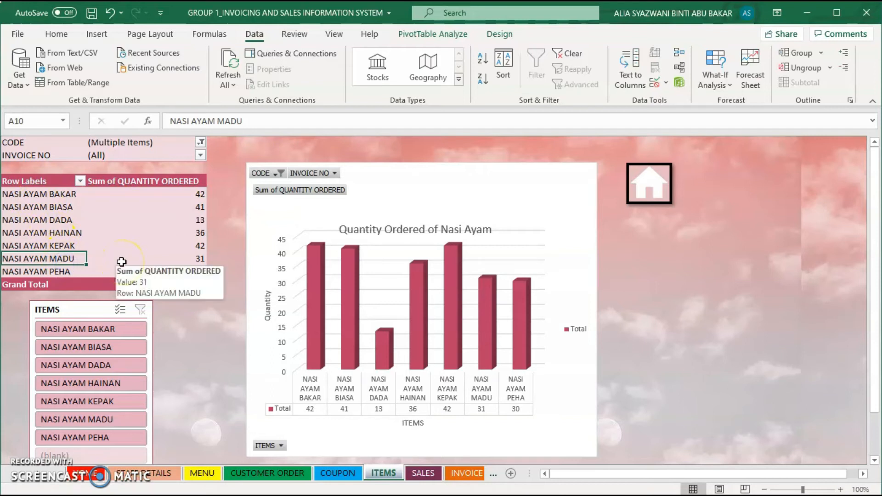
click(123, 226)
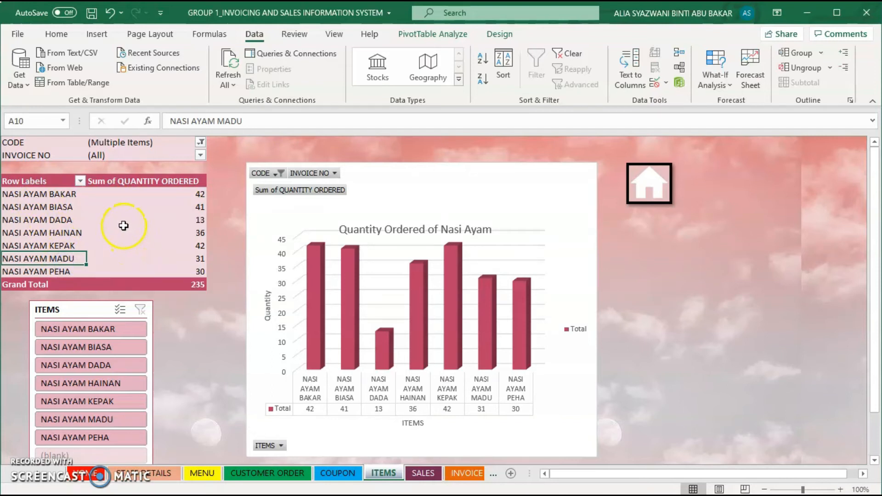
click(168, 193)
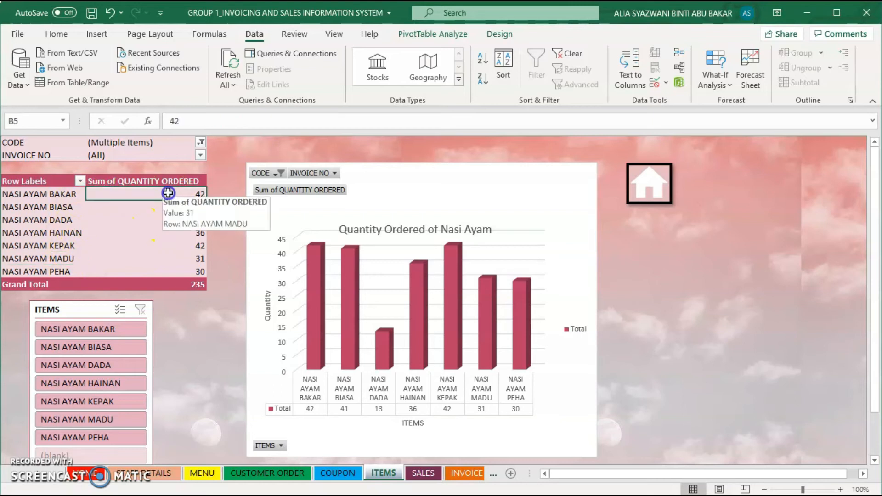
click(168, 210)
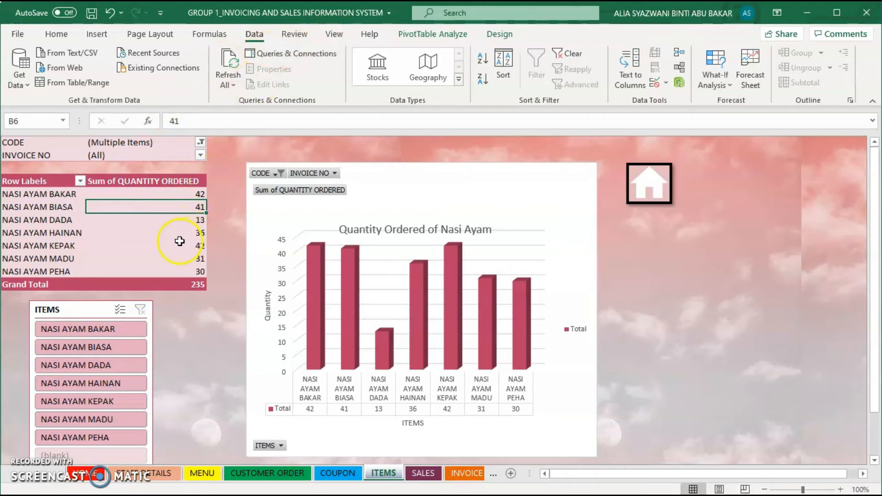
Step: Examine the pivot table's Grand Total row, the entries of the ITEMS slicer and the quantity chart
scroll(41, 200, down, 1)
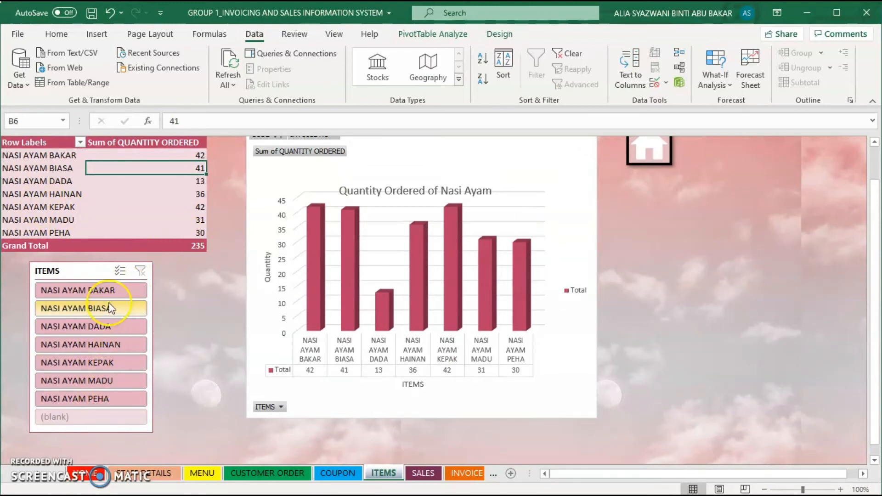
scroll(117, 266, up, 1)
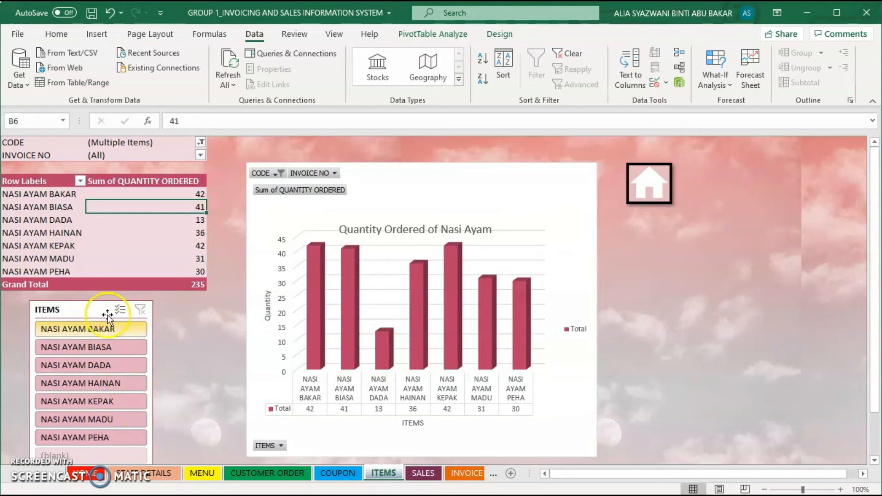
click(51, 284)
click(108, 283)
scroll(147, 297, down, 1)
click(72, 274)
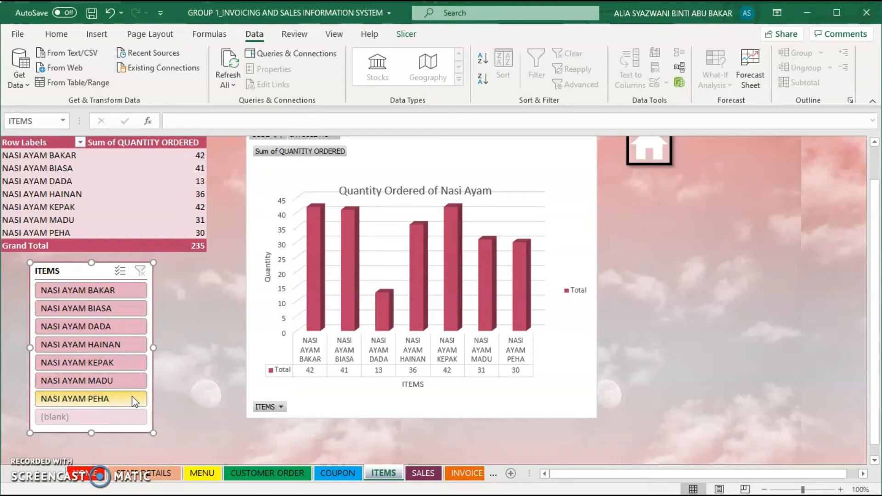
click(117, 293)
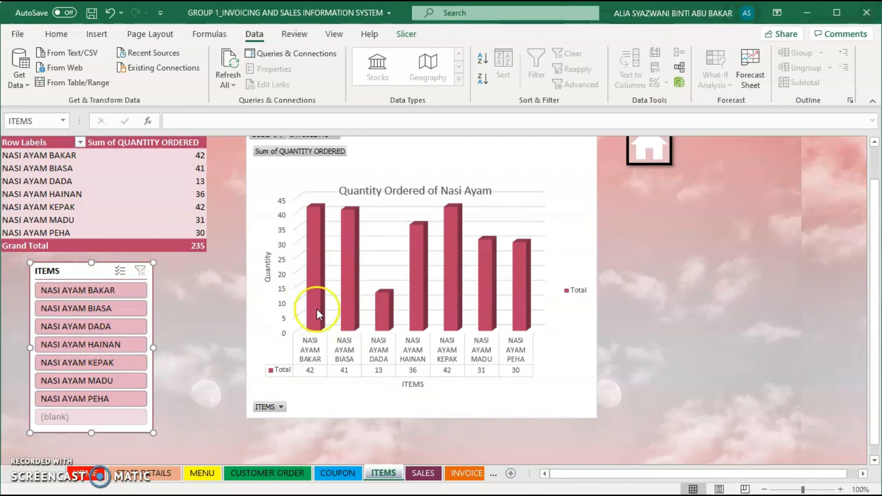
mouse_move(327, 315)
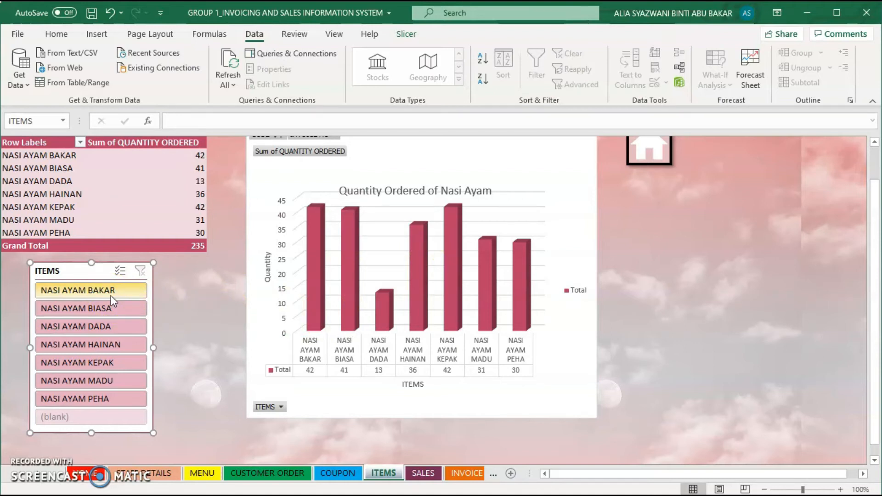
click(444, 222)
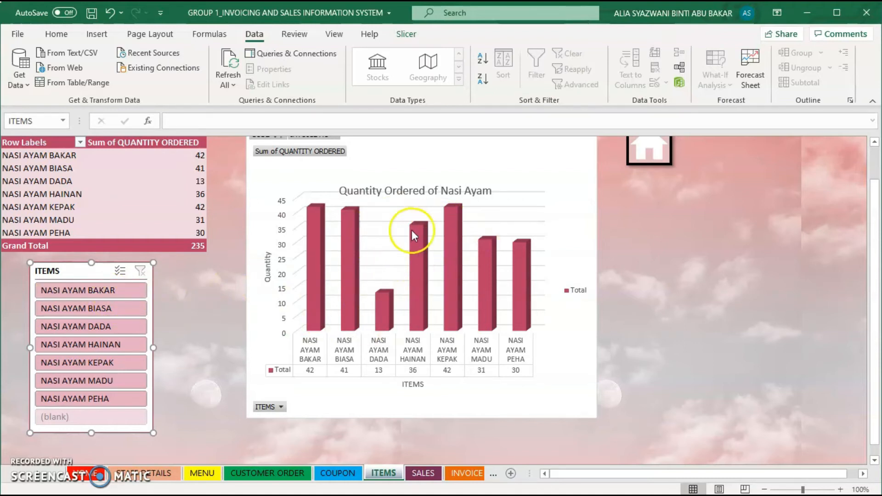
Step: Filter the pivot table and chart by NASI AYAM BAKAR, NASI AYAM BIASA and NASI AYAM DADA in turn, and clear the filter
click(129, 292)
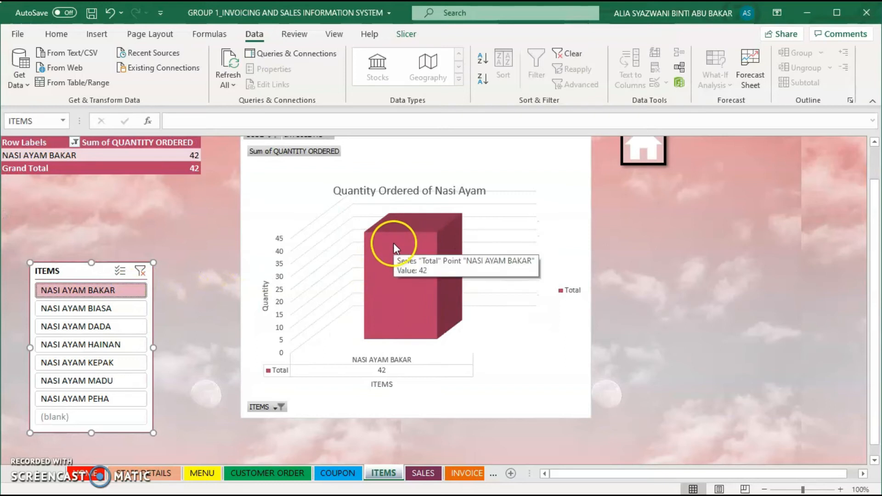
click(128, 314)
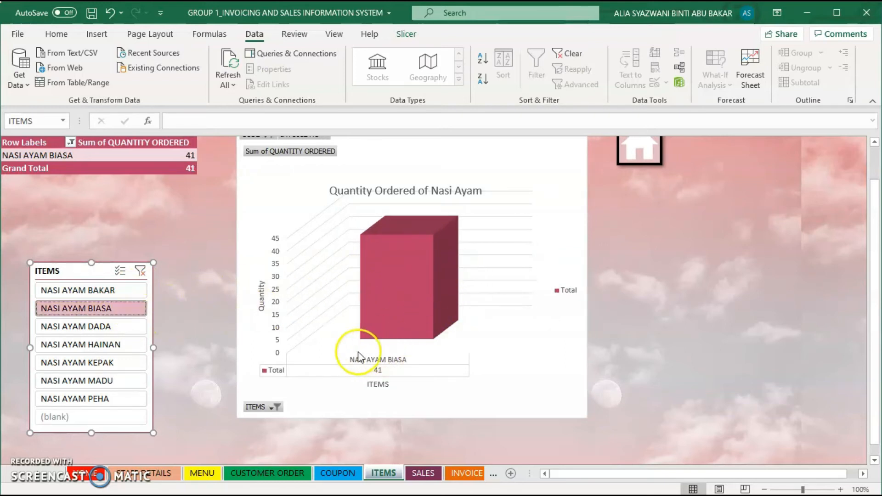
click(122, 332)
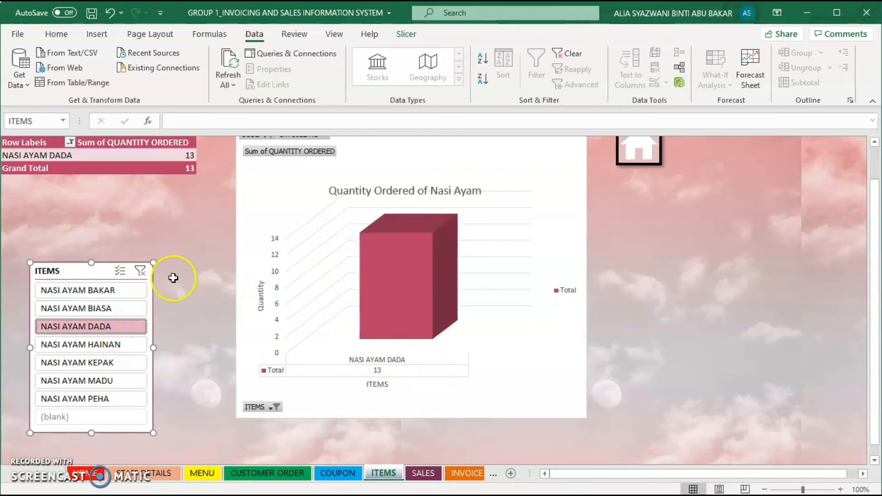
click(140, 272)
Step: Filter the items to NASI AYAM HAINAN, check its quantity in the pivot table, and clear the filter
click(97, 348)
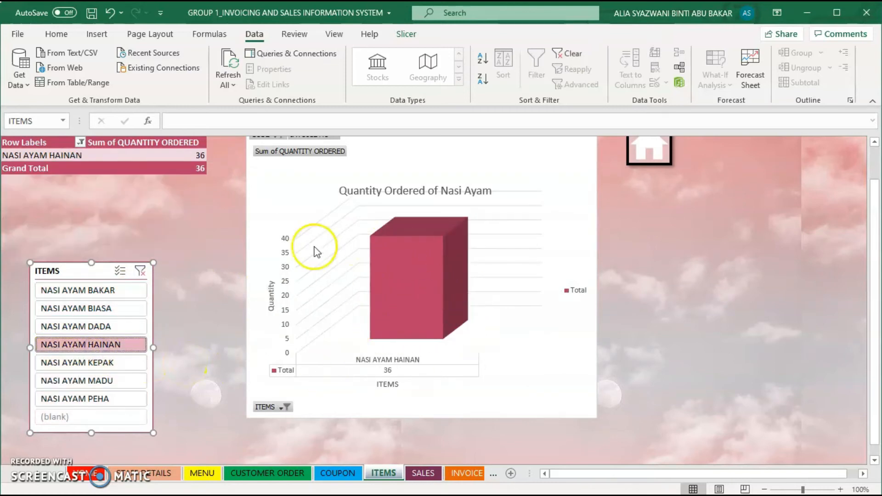
click(40, 157)
click(147, 160)
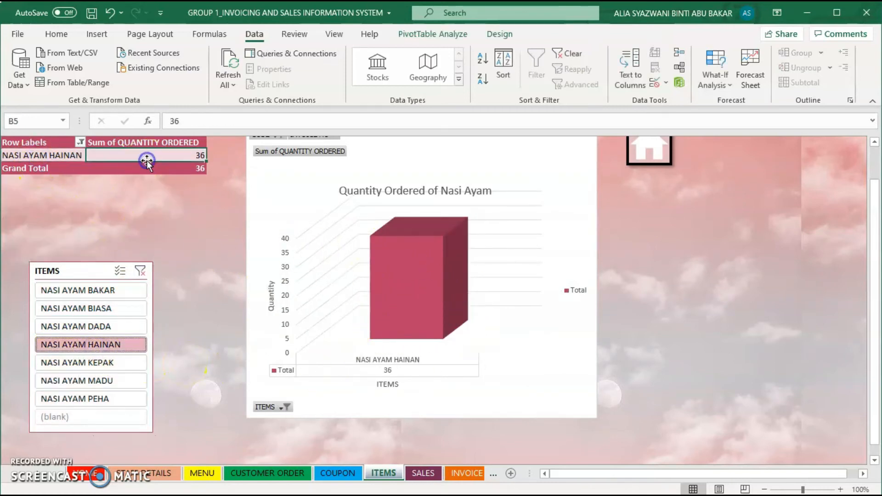
click(140, 271)
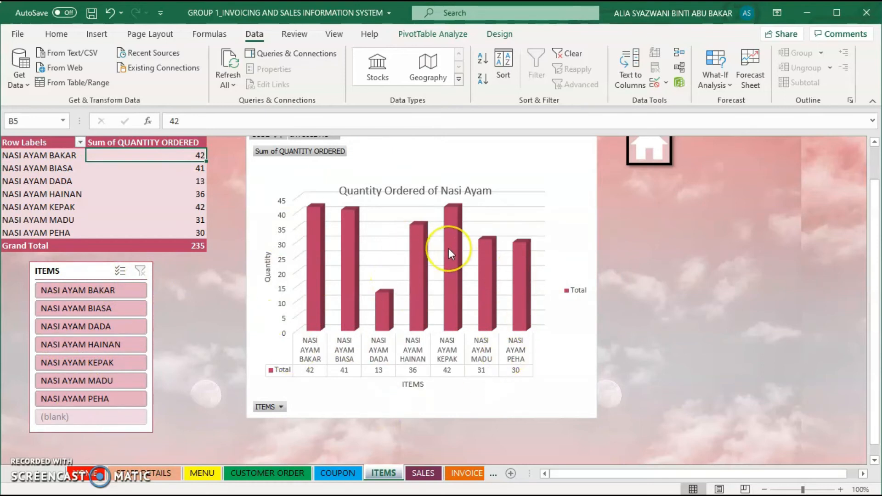
Step: Return to the home page and open the SALES sheet from its shortcut
scroll(448, 248, up, 1)
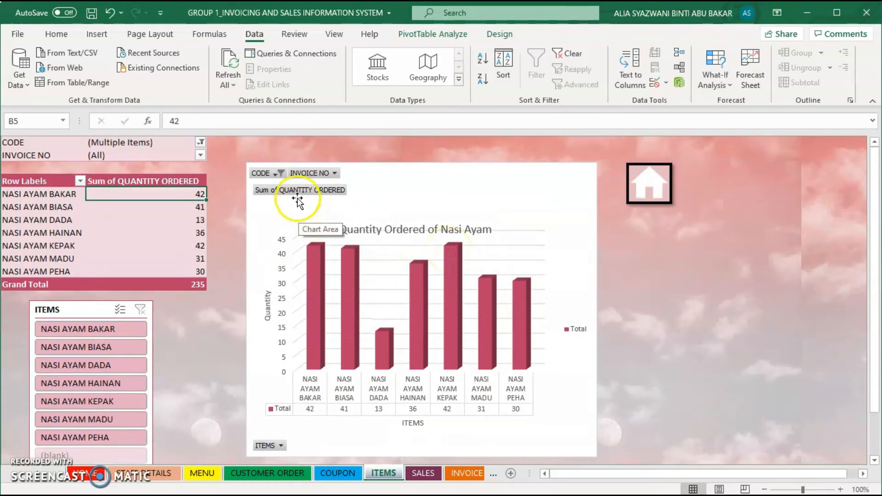
scroll(370, 244, down, 1)
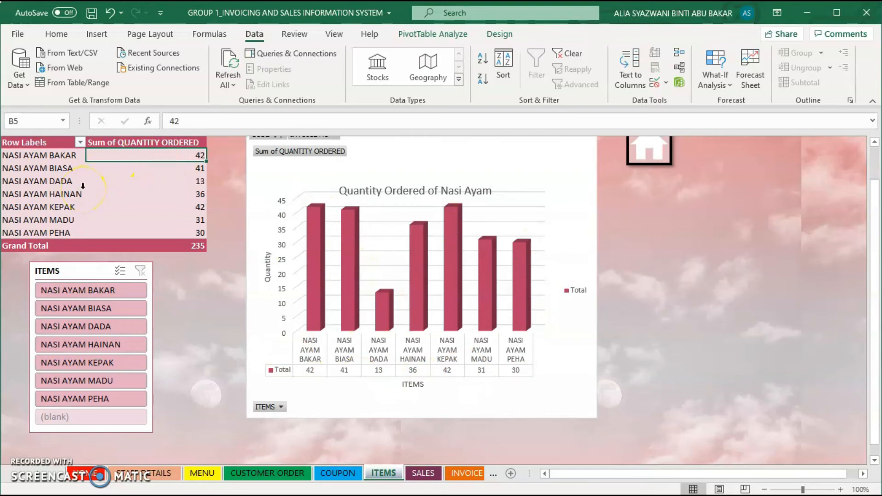
scroll(226, 290, up, 1)
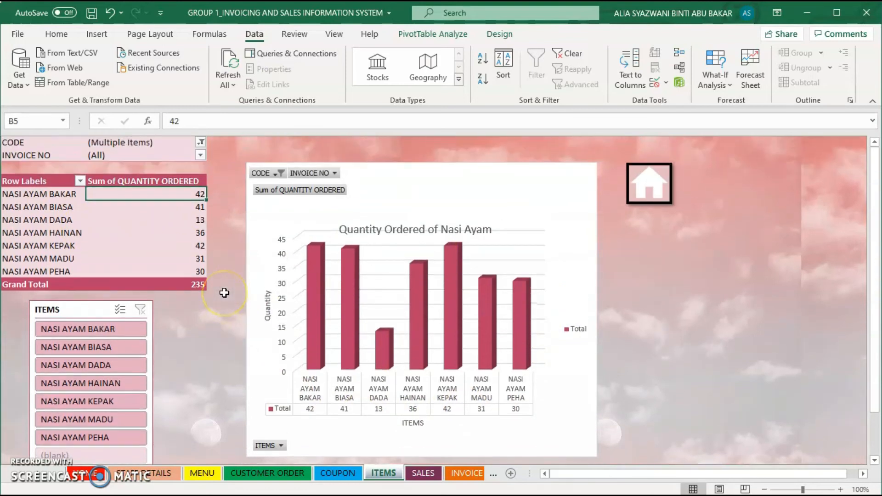
click(648, 183)
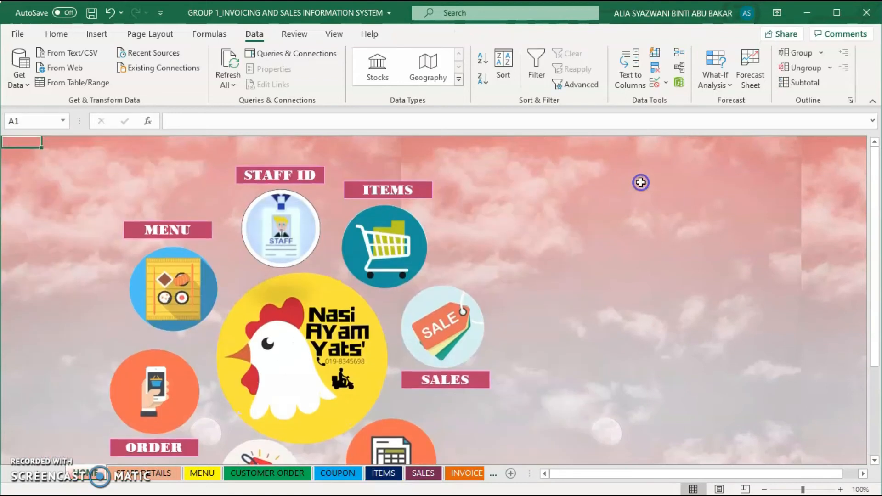
scroll(28, 450, down, 3)
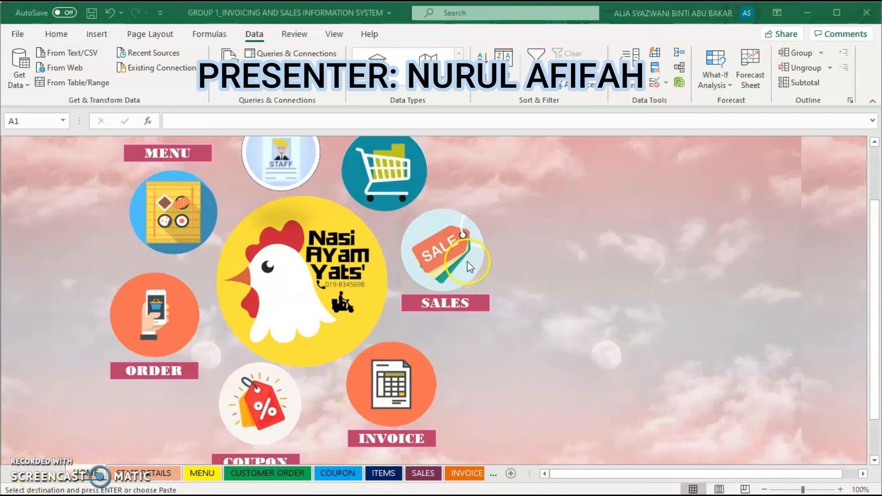
scroll(442, 285, down, 1)
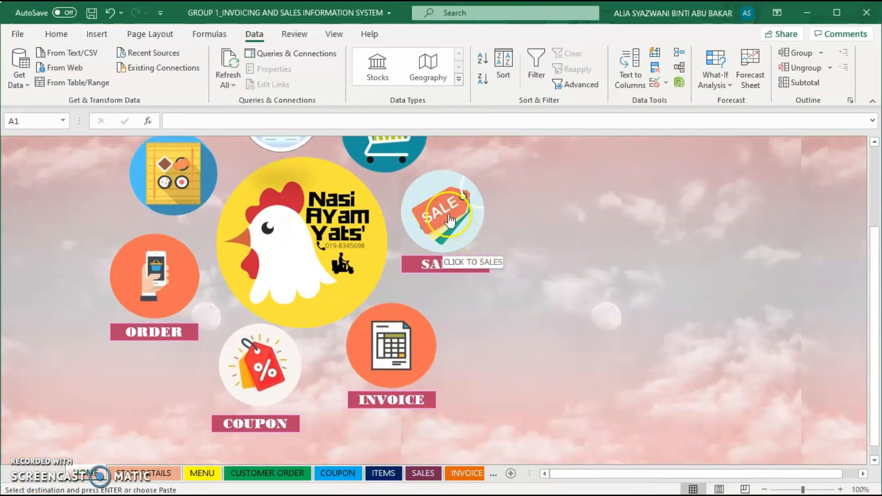
click(477, 242)
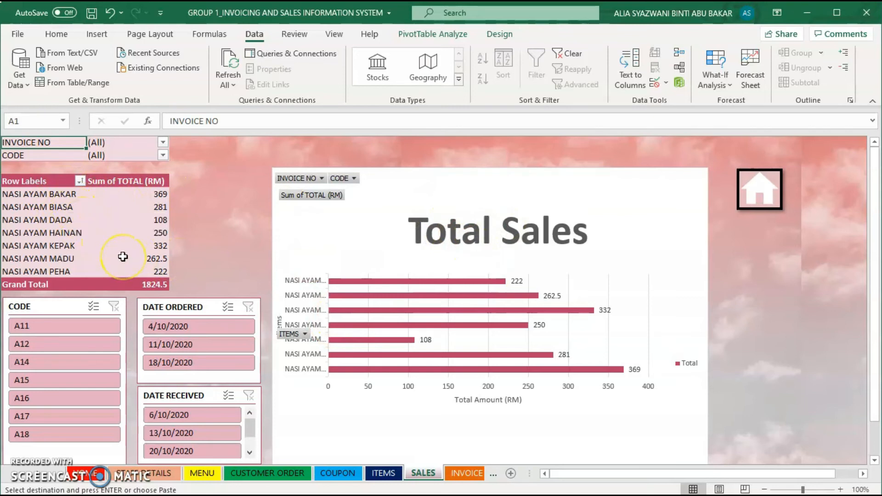
Step: Look over the CODE, DATE ORDERED and DATE RECEIVED slicers on the SALES sheet
mouse_move(123, 256)
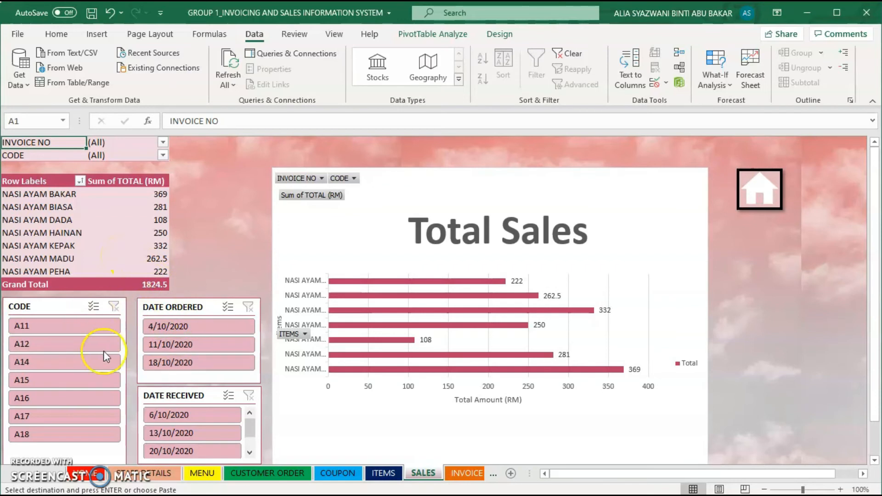
click(65, 306)
click(157, 313)
click(195, 395)
scroll(194, 395, down, 1)
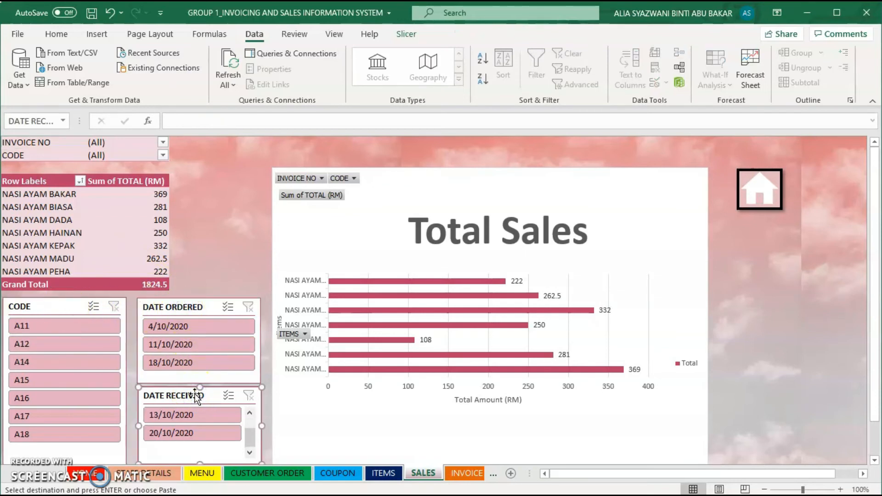
scroll(199, 411, up, 1)
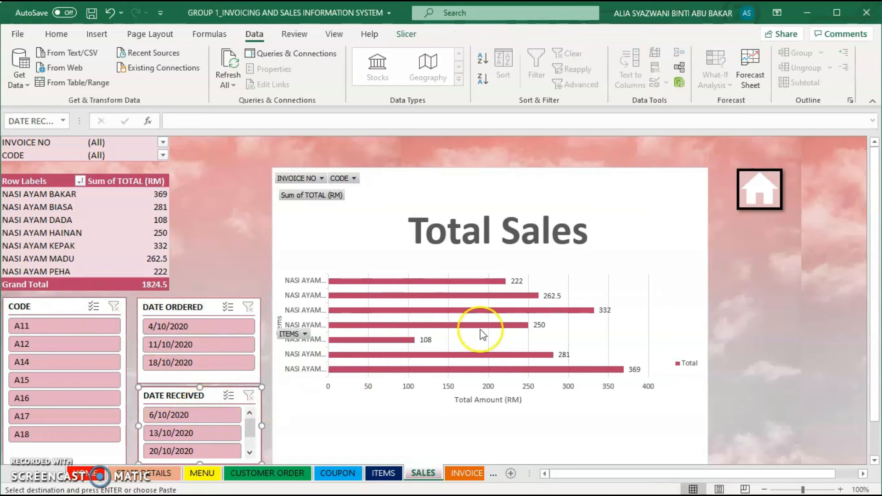
Step: Review the Total Sales chart and the Sum of TOTAL (RM) values of all items in the pivot table
scroll(844, 320, down, 1)
click(843, 321)
scroll(847, 317, down, 1)
scroll(866, 305, up, 1)
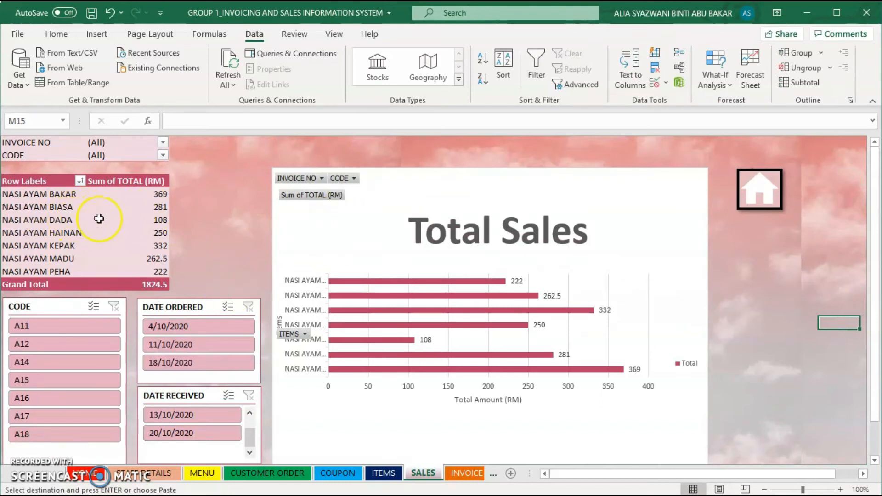
drag(135, 199, 130, 271)
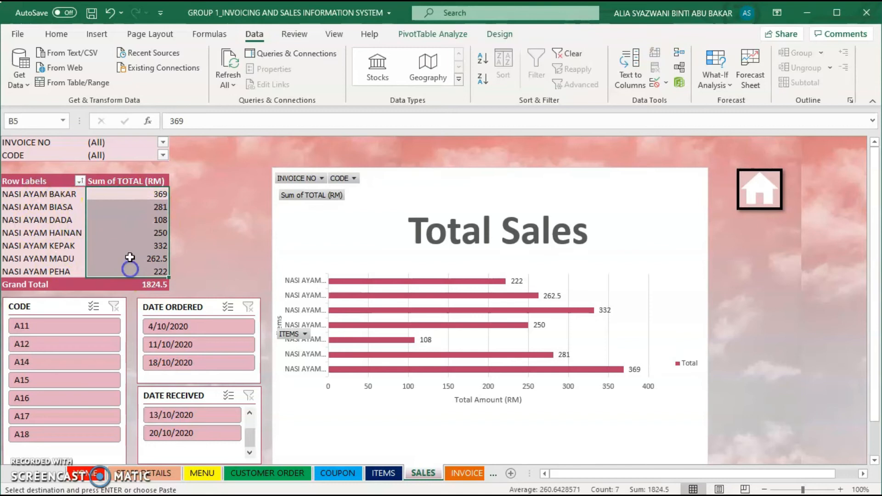
Step: Filter the sales pivot table to codes A11 and A12 together, then clear the CODE filter
click(145, 284)
click(59, 326)
ctrl+click(58, 344)
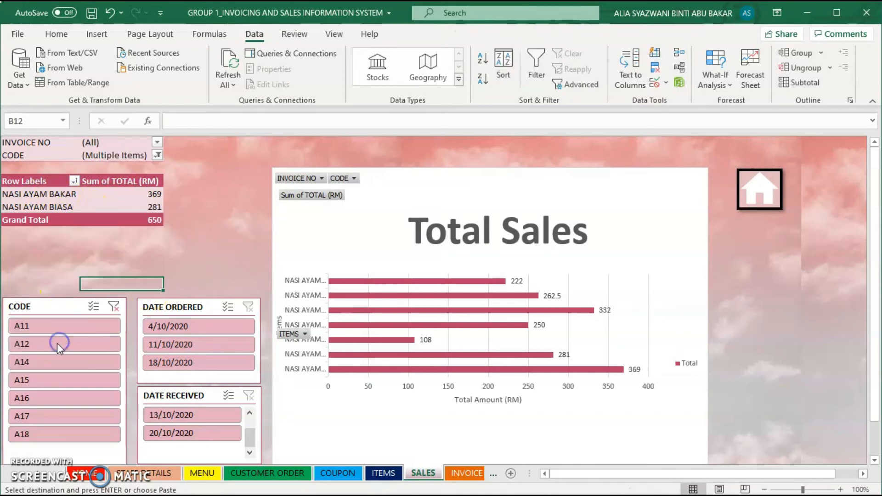
click(114, 306)
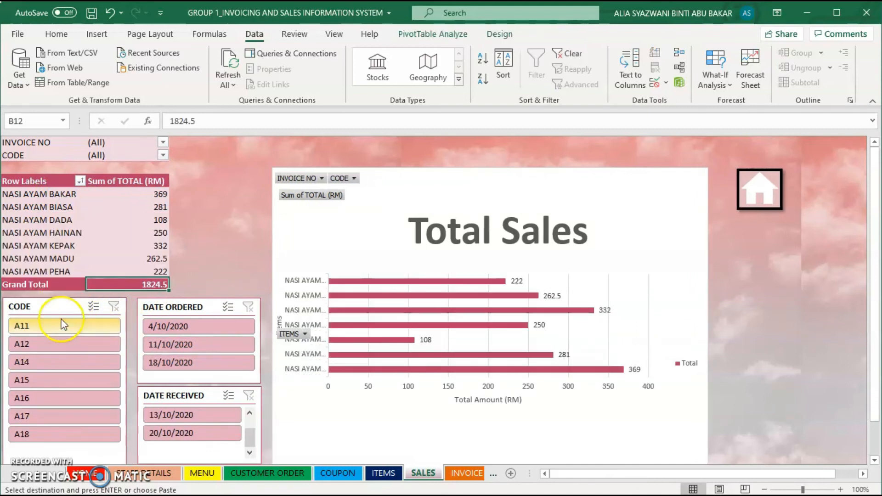
Step: Review the item names in the sales pivot table against the codes in the CODE slicer
click(43, 186)
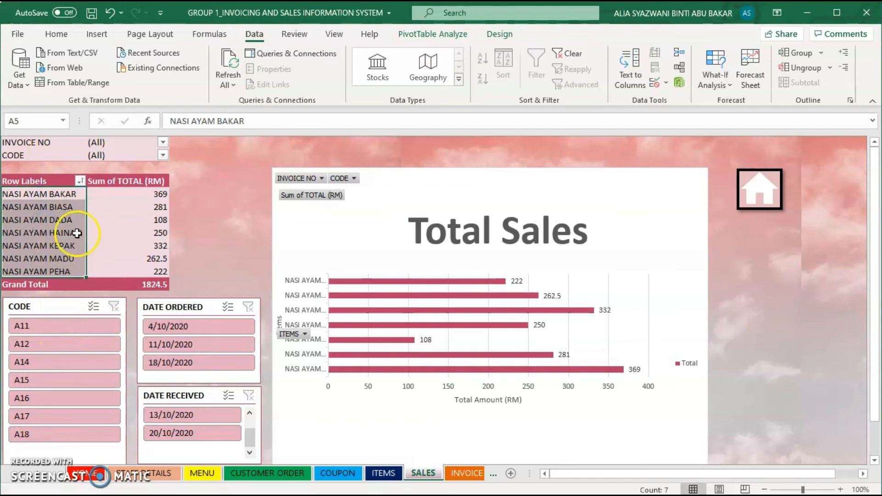
click(156, 240)
click(69, 193)
click(69, 209)
click(68, 239)
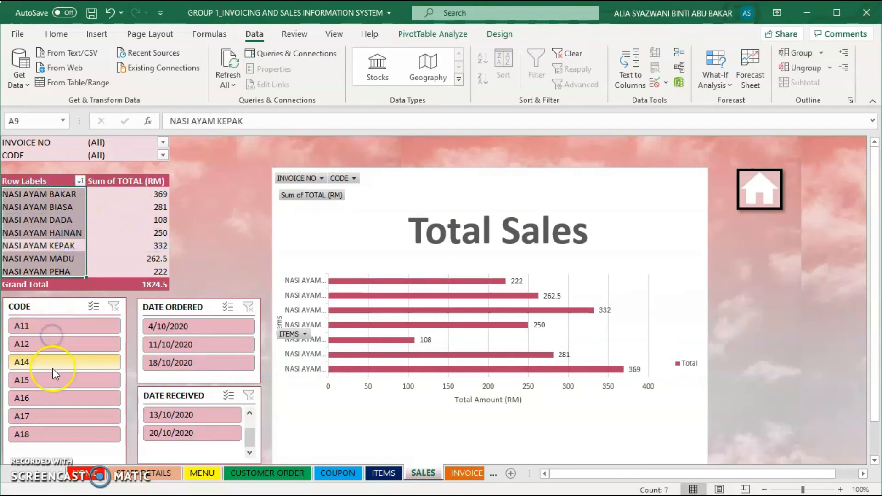
click(205, 166)
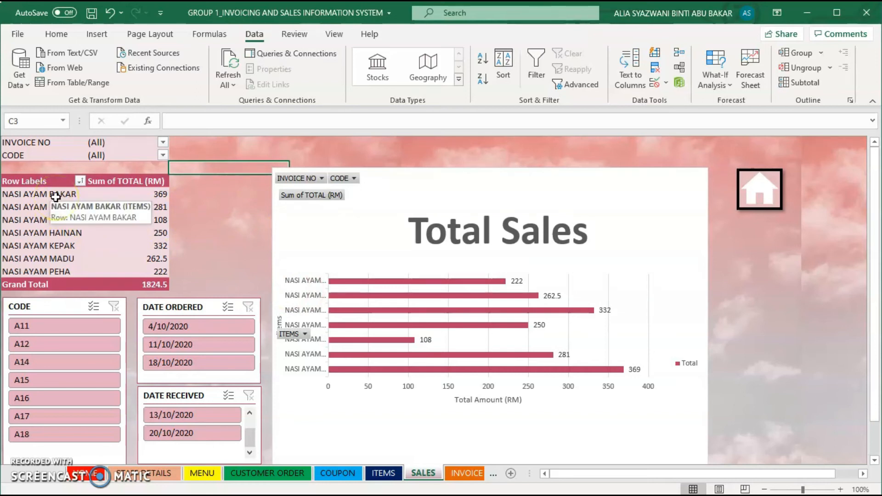
Step: Filter the sales to code A11, check its item and total, and clear the filter
click(59, 331)
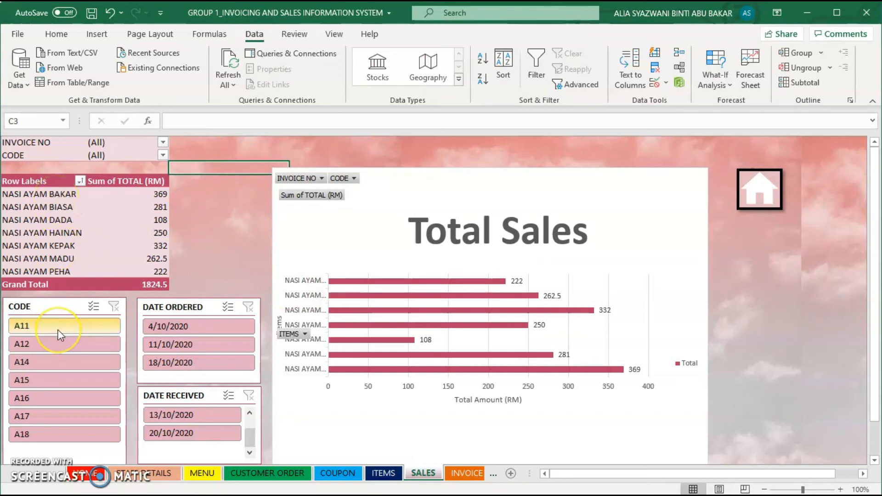
click(59, 330)
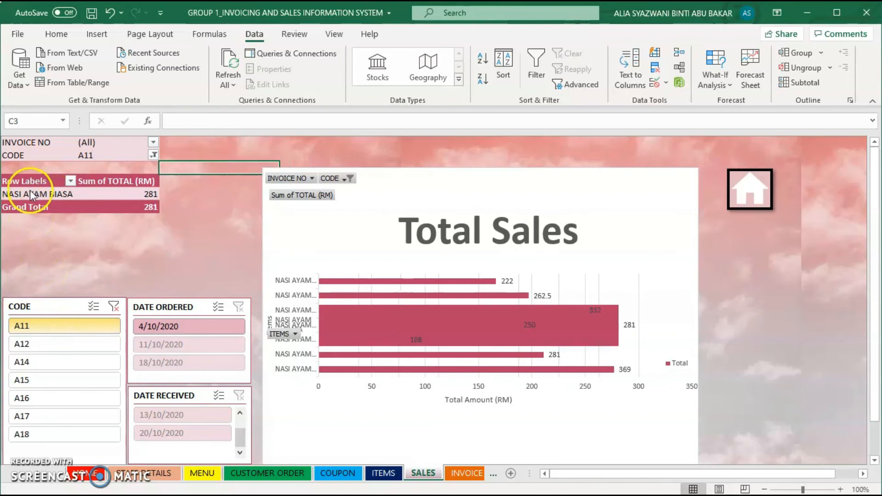
click(114, 307)
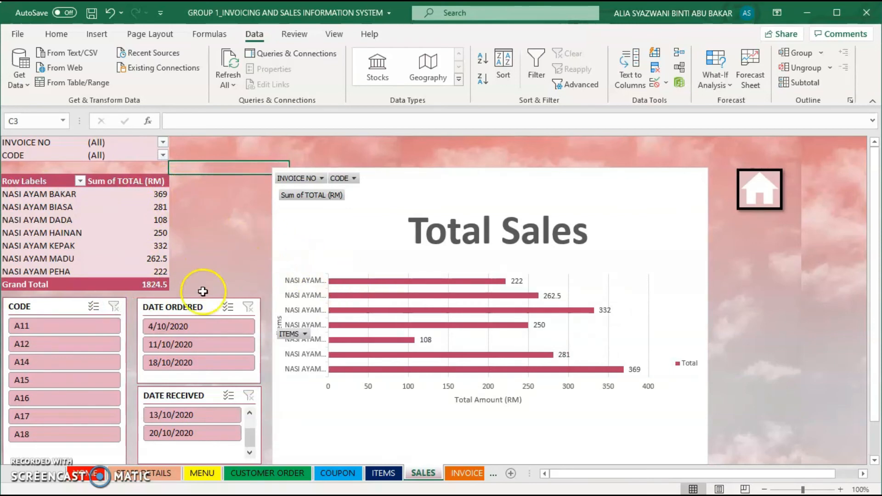
Step: Look over the dates in the DATE ORDERED and DATE RECEIVED slicers, including the earliest received date
scroll(186, 324, down, 1)
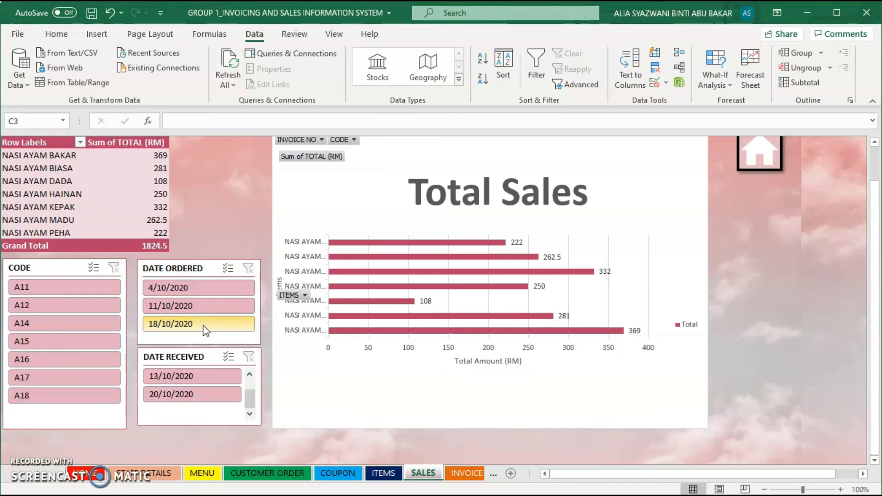
click(186, 399)
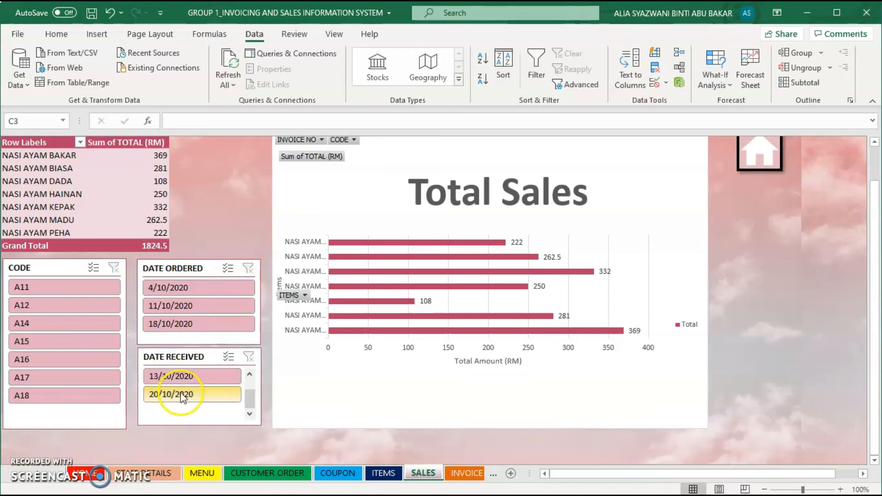
scroll(192, 392, up, 1)
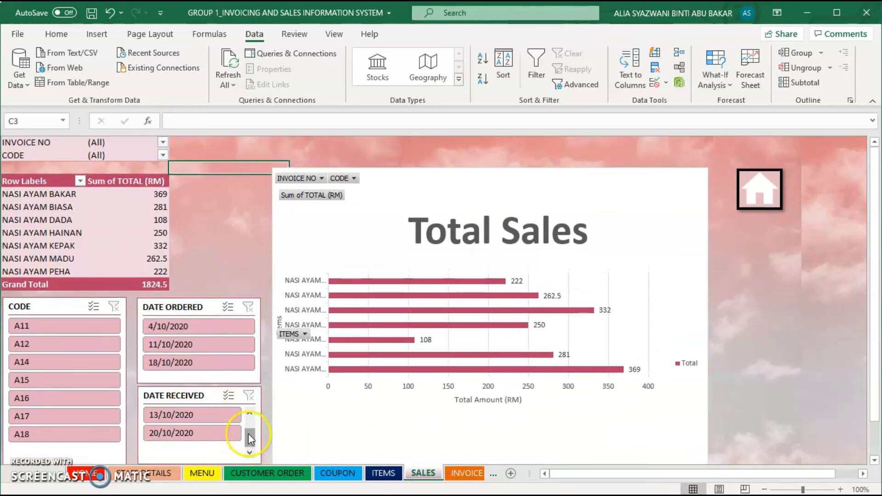
drag(249, 434, 249, 429)
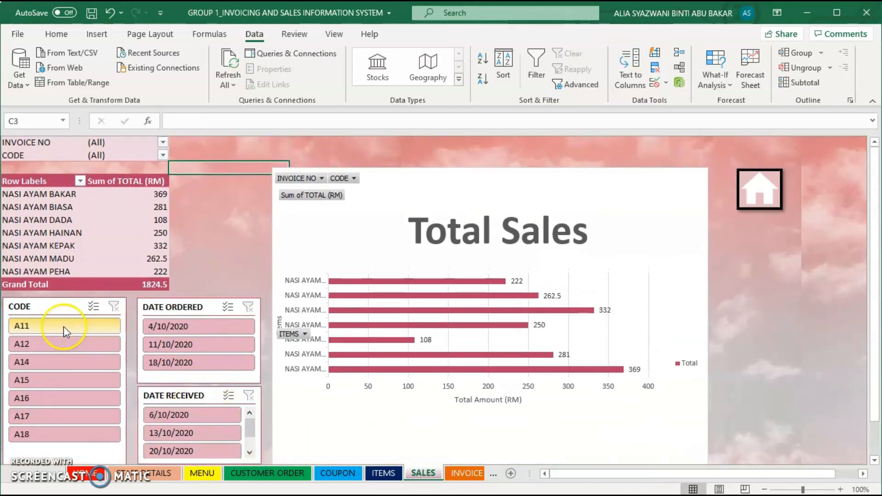
Step: Filter the sales to code A11 and check its item, total, order date and received date
scroll(63, 327, down, 1)
click(62, 290)
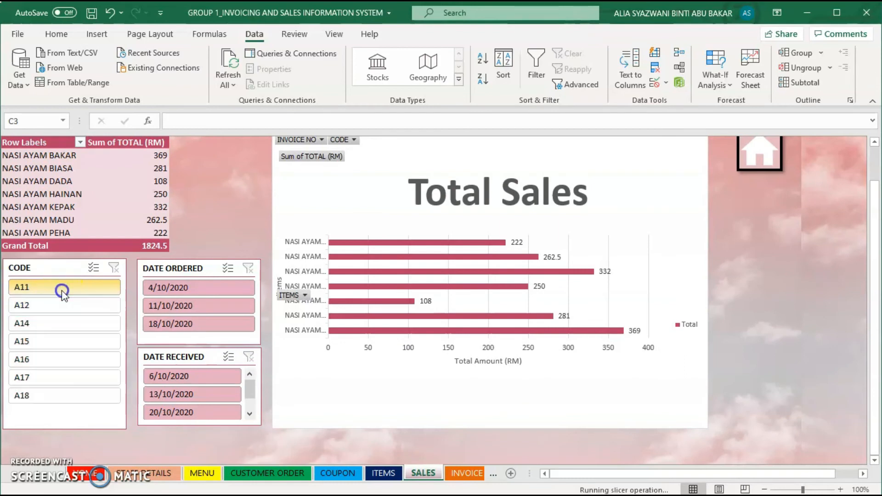
scroll(120, 277, up, 1)
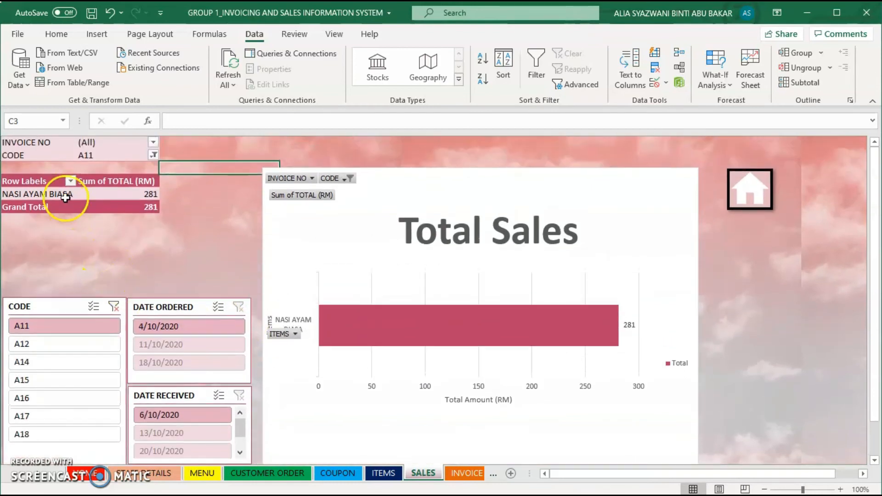
Step: Enable multi-select for the CODE slicer, add codes A12, A14 and A15 to the selection, and clear the filter
click(93, 308)
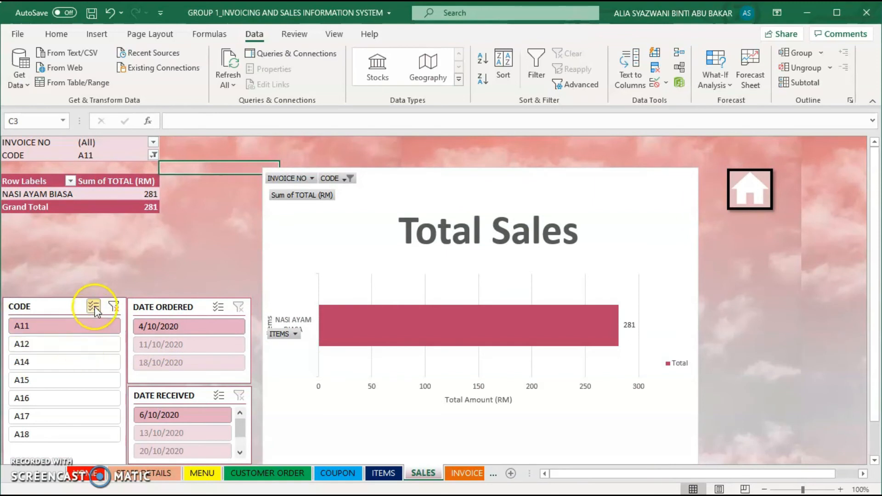
click(94, 307)
click(88, 343)
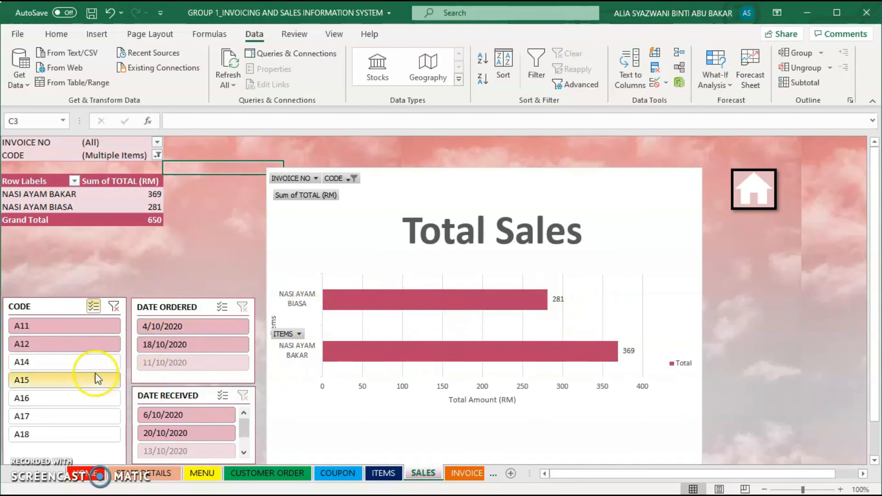
click(75, 362)
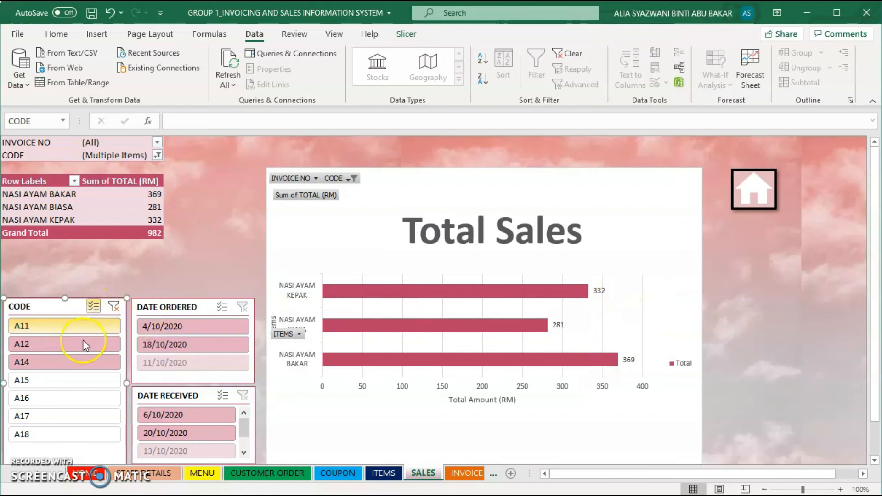
click(70, 379)
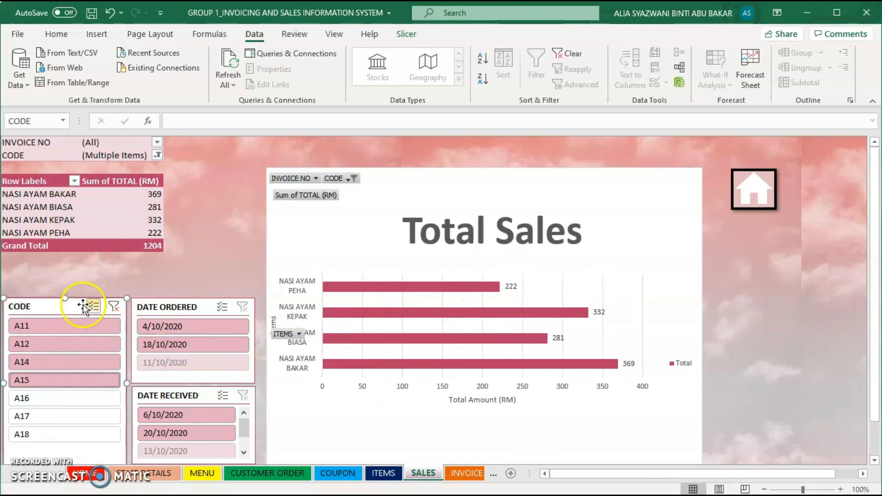
click(114, 306)
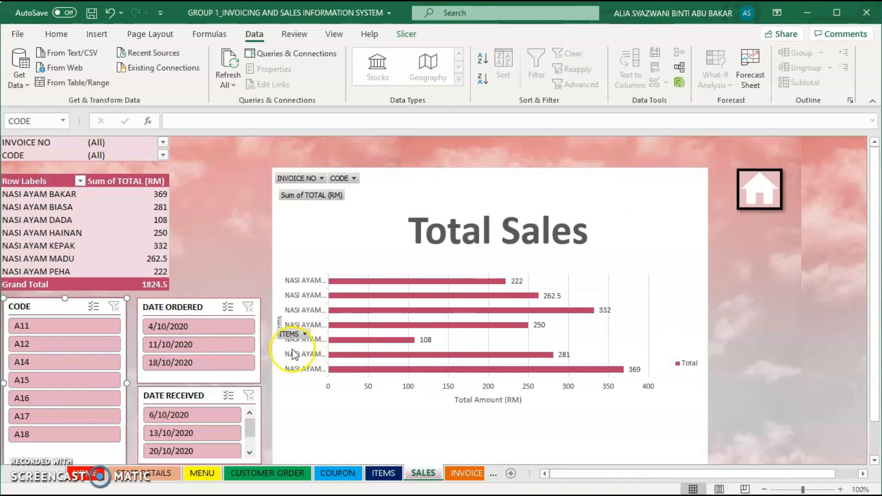
Step: Examine the bars and amounts of the unfiltered Total Sales chart beside the pivot table
click(226, 272)
scroll(223, 274, down, 1)
scroll(173, 254, up, 1)
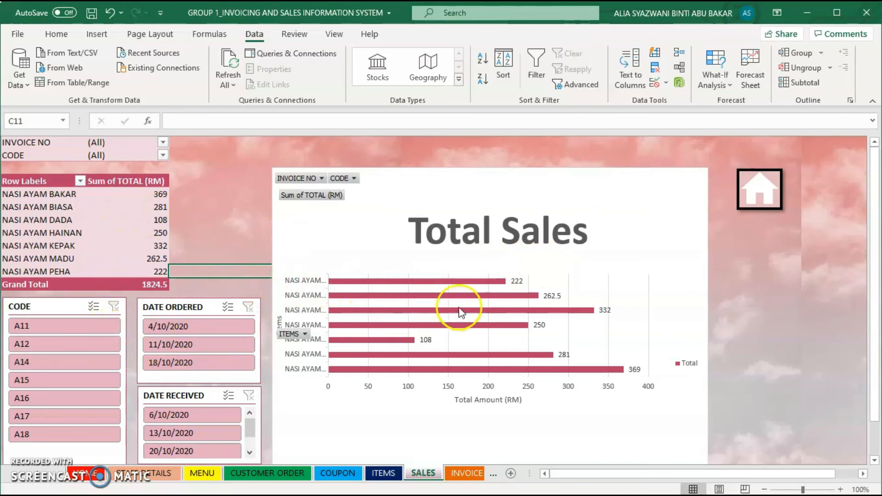
click(677, 250)
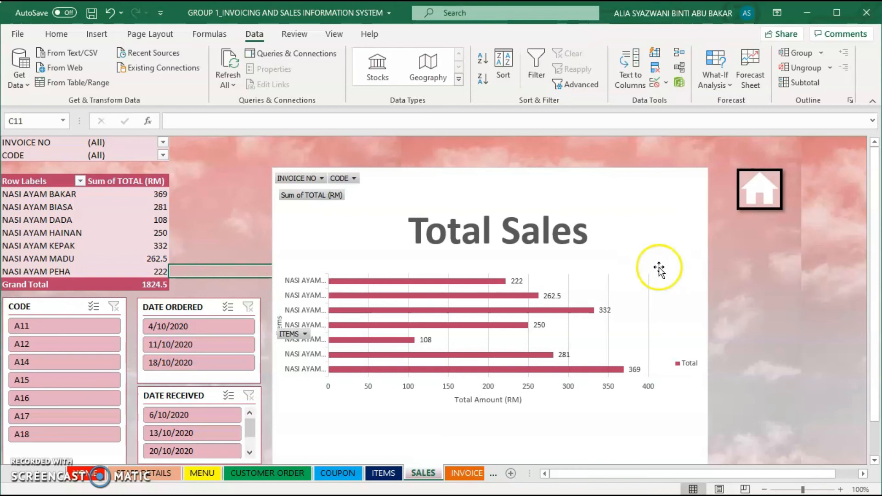
Step: Return to the home page and open the INVOICE sheet from its shortcut
click(748, 195)
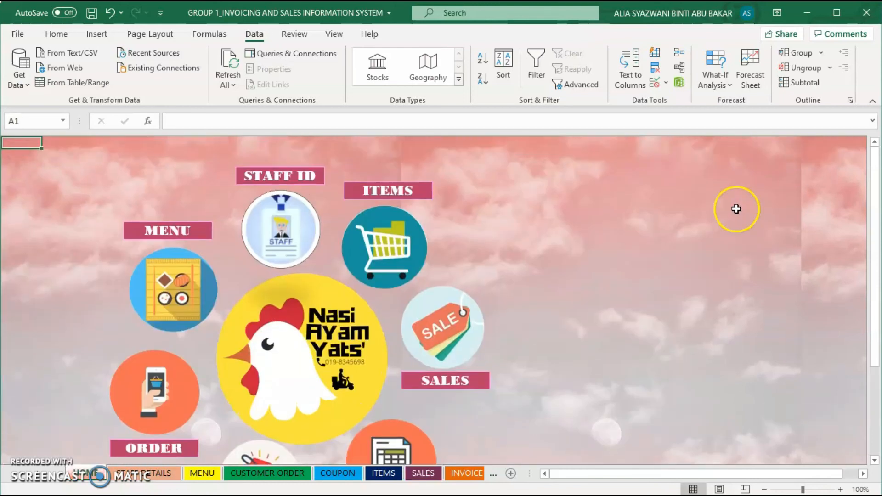
scroll(402, 358, down, 4)
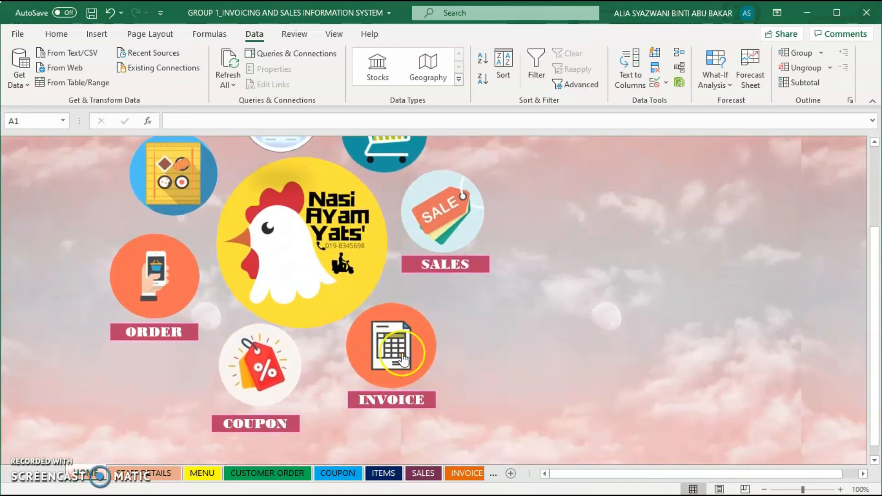
click(402, 358)
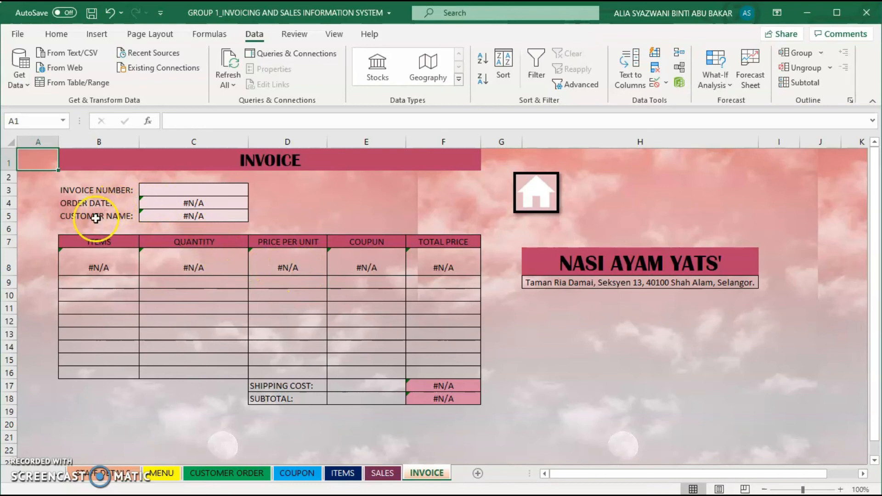
Step: Inspect the VLOOKUP formulas behind the invoice's order date, customer name, item, quantity, unit price, coupon, total price, shipping cost and subtotal
click(167, 205)
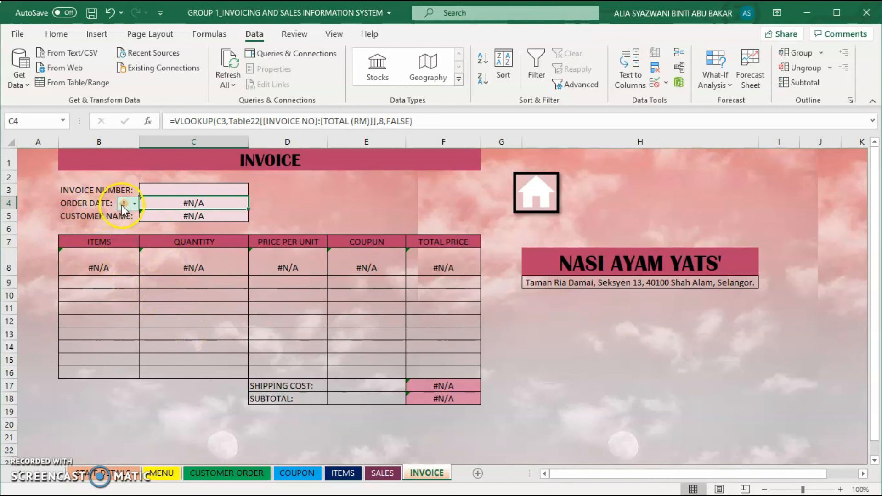
click(189, 216)
click(116, 264)
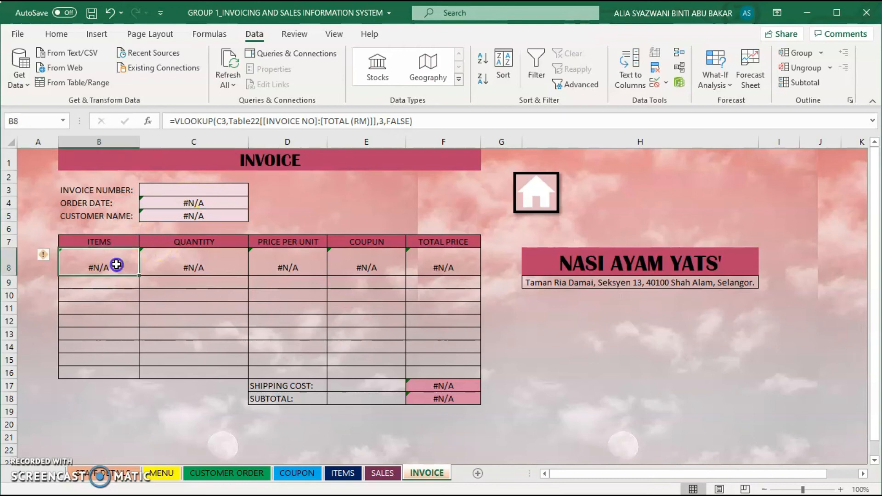
click(191, 262)
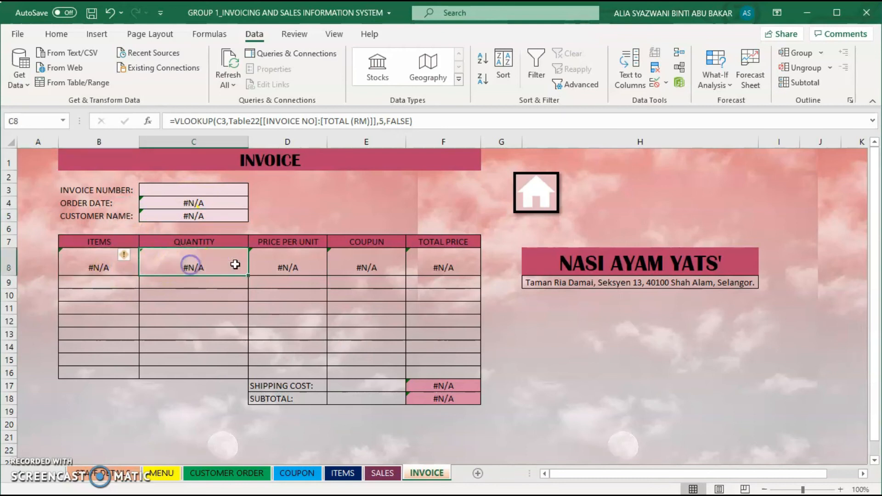
click(294, 265)
double_click(371, 265)
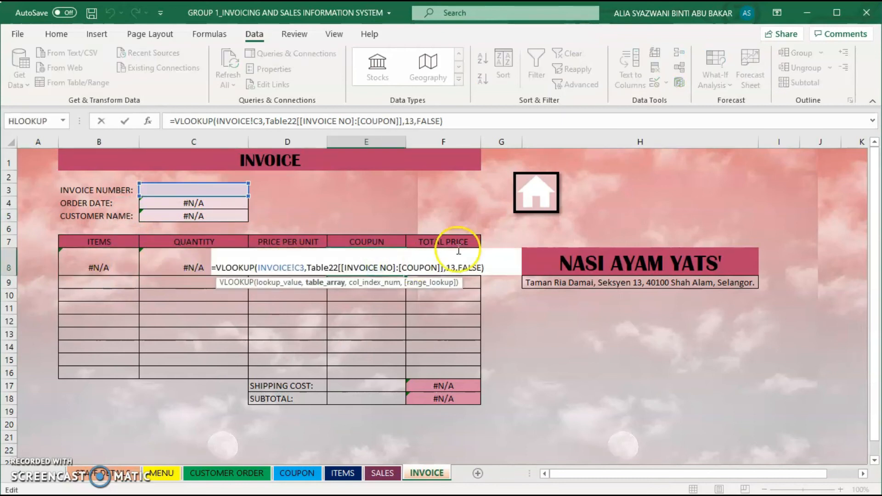
click(501, 242)
click(442, 265)
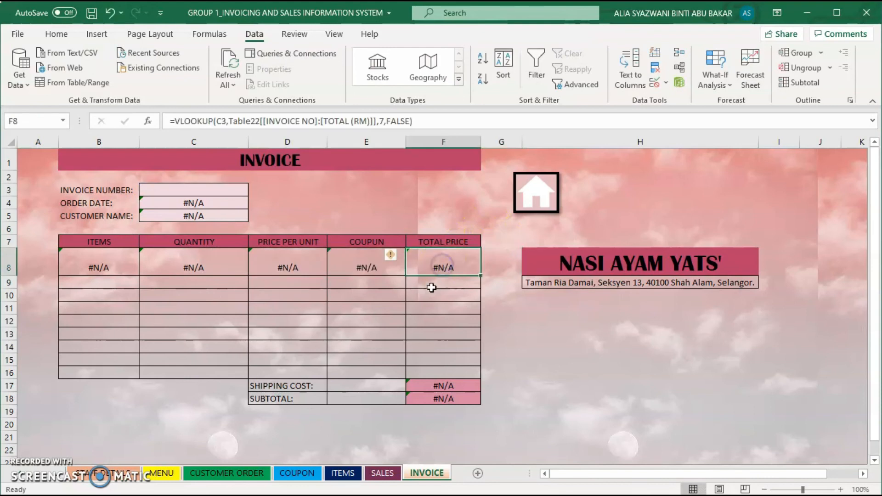
click(421, 385)
click(425, 399)
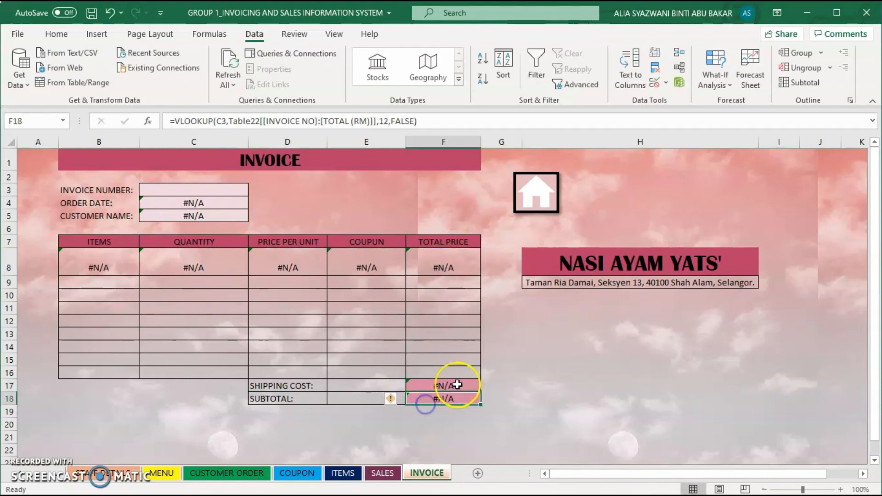
click(363, 260)
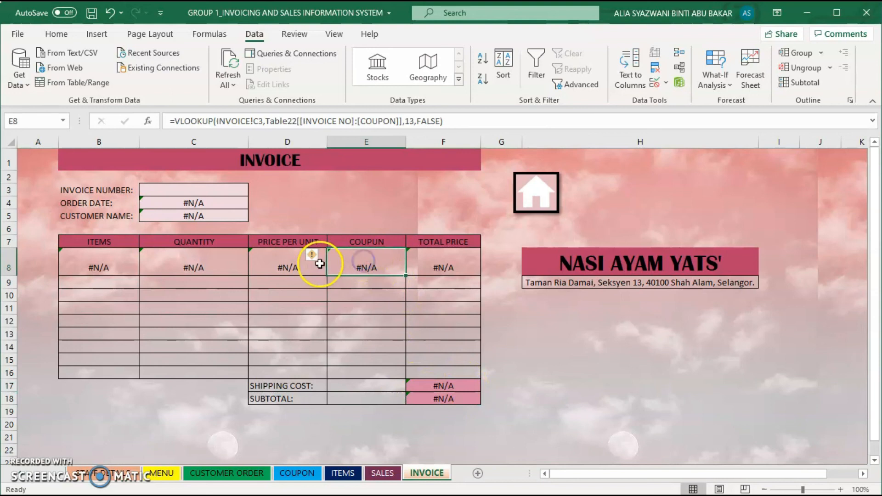
click(303, 264)
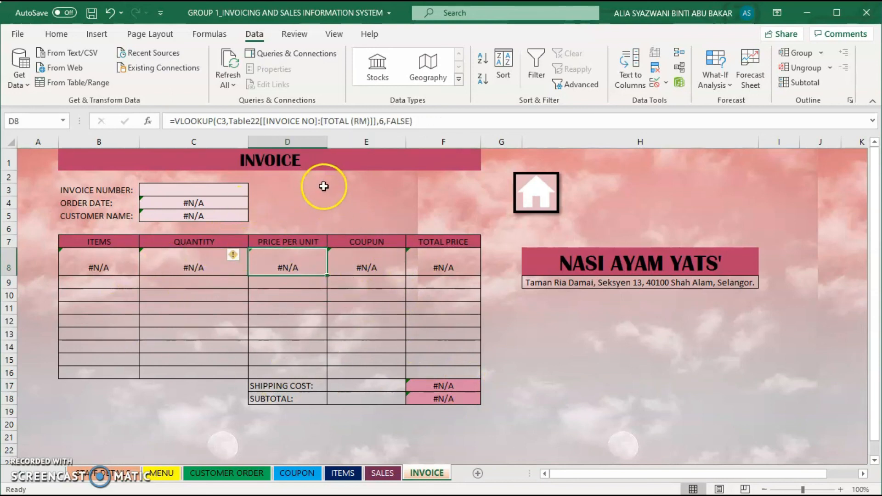
Step: Inspect the empty invoice number cell and the VLOOKUP formula behind the invoice's order date
click(208, 193)
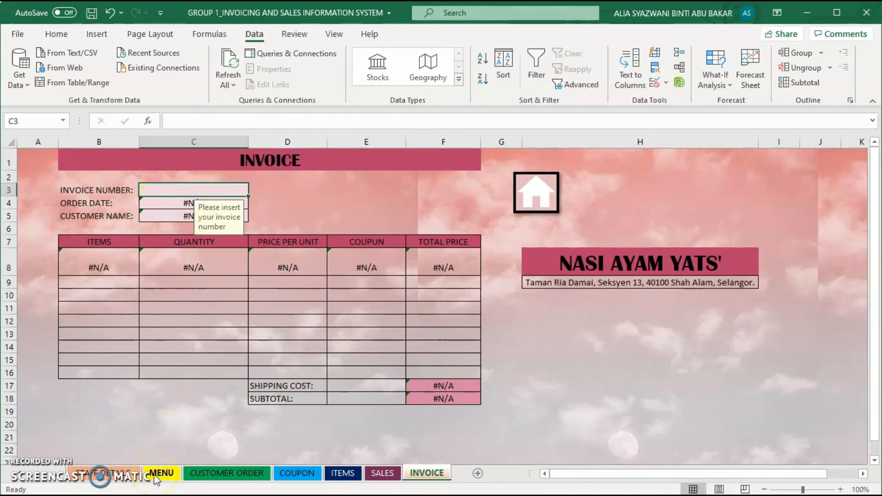
click(168, 206)
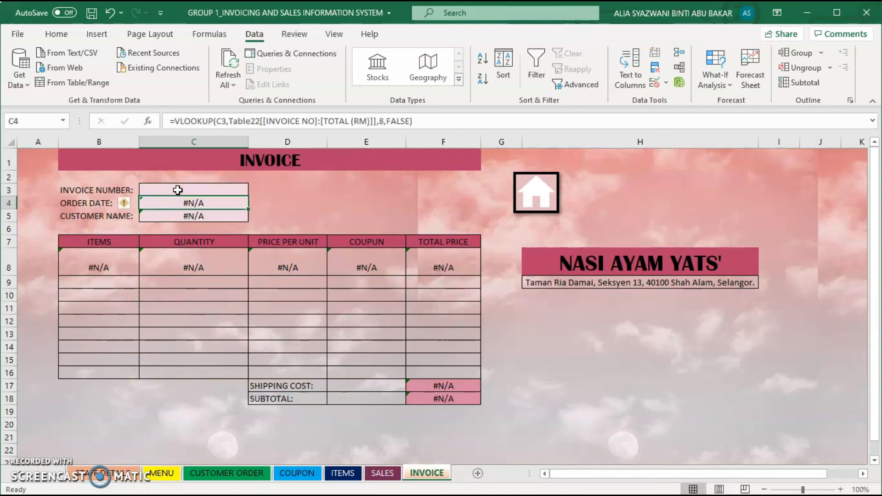
click(178, 189)
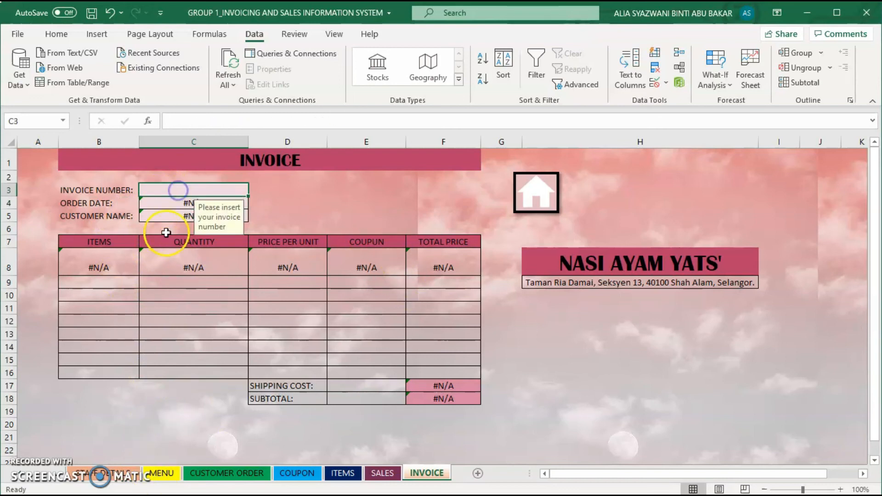
click(170, 203)
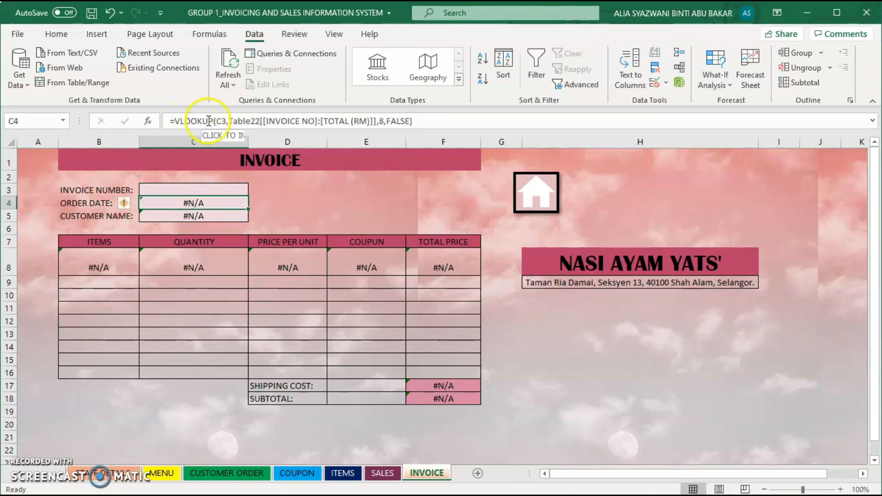
drag(422, 122, 169, 122)
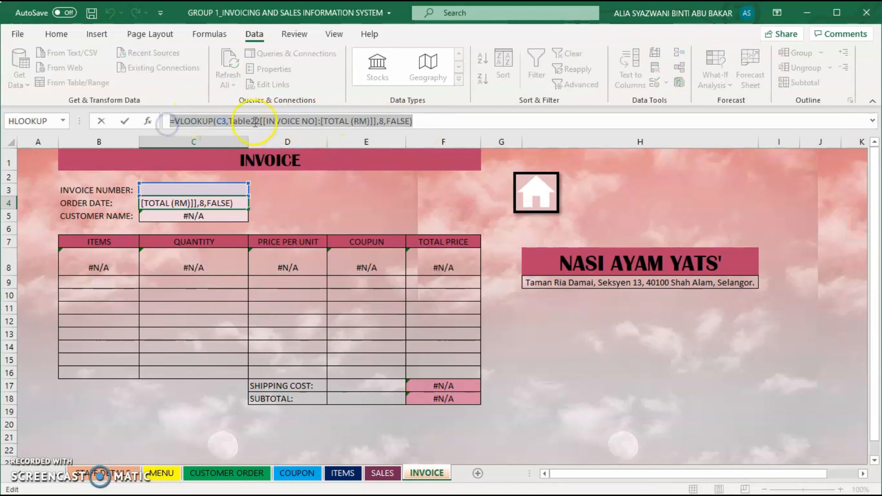
click(426, 123)
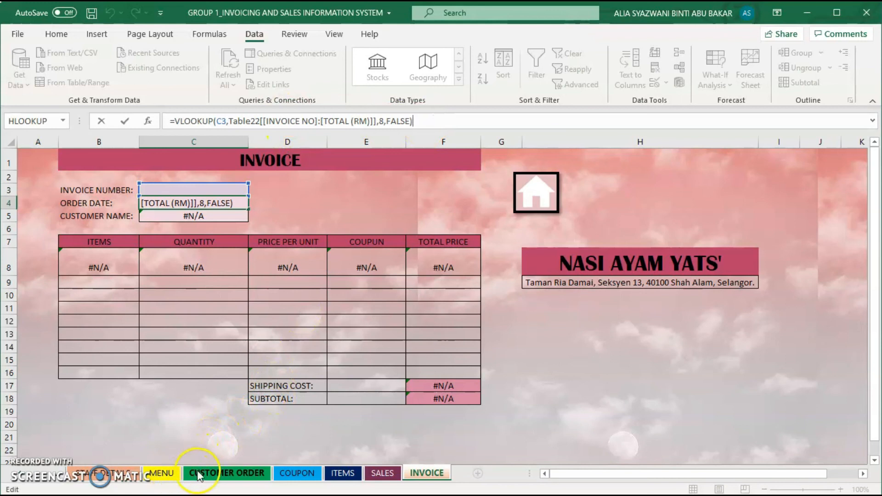
Step: Review the CUSTOMER ORDER and MENU sheets, and return to the invoice number cell on the INVOICE sheet
click(199, 475)
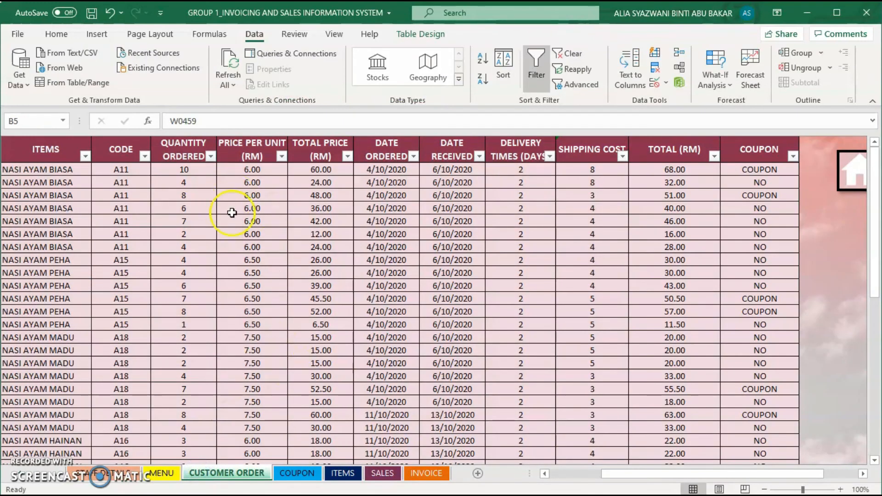
click(174, 479)
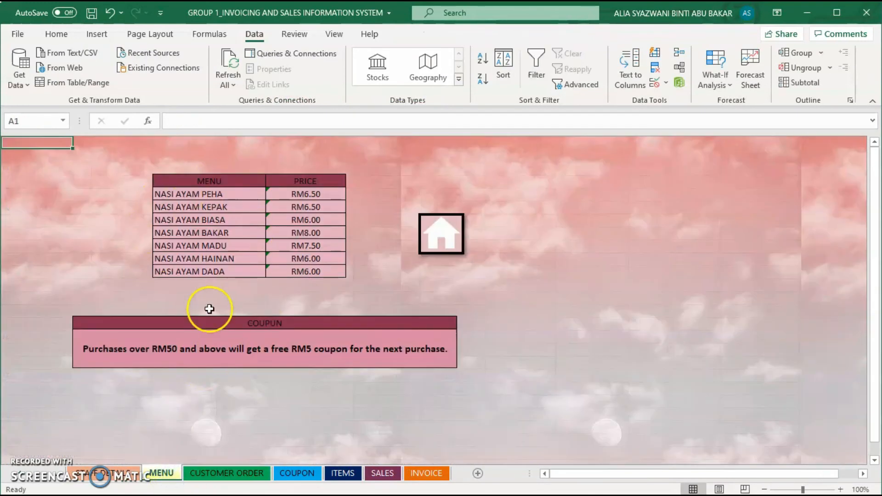
click(229, 478)
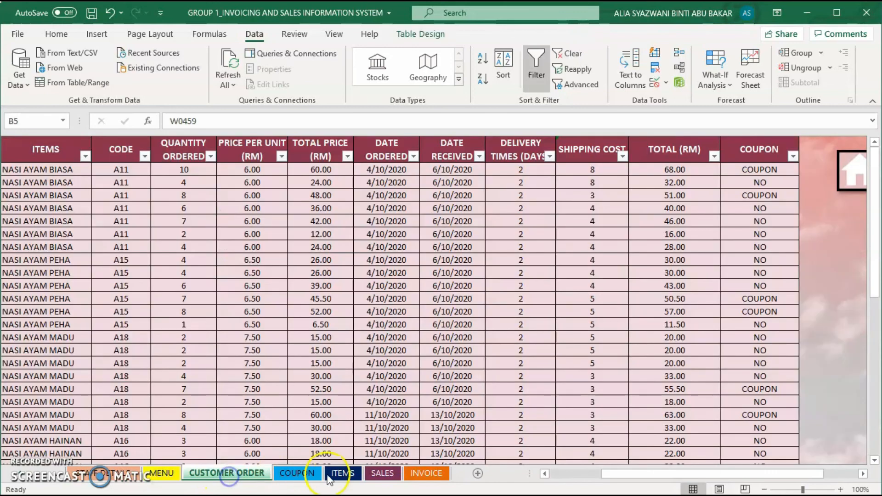
click(426, 473)
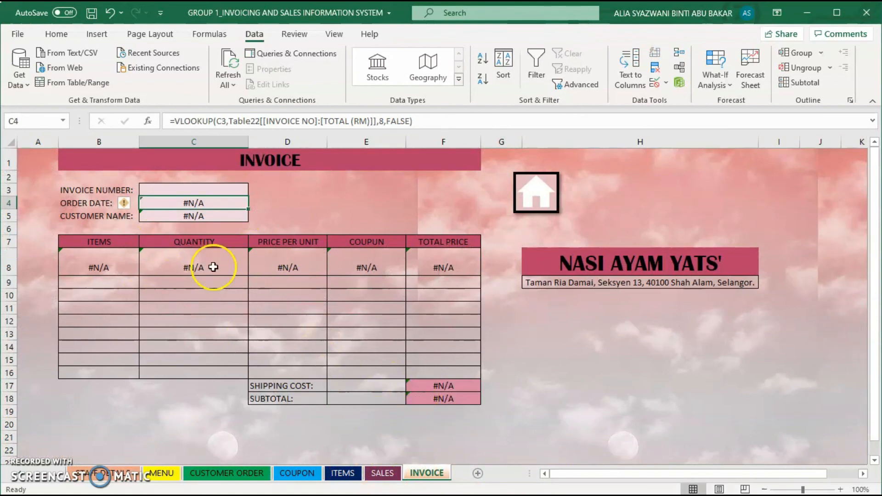
click(209, 190)
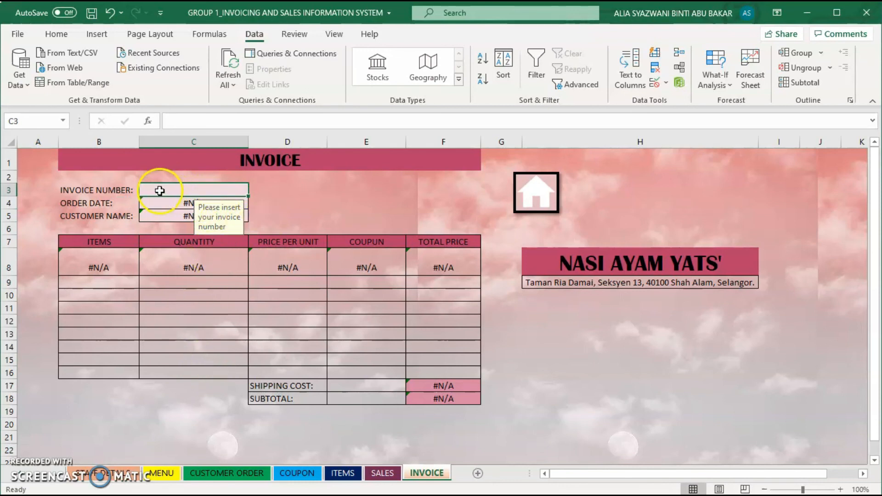
click(238, 225)
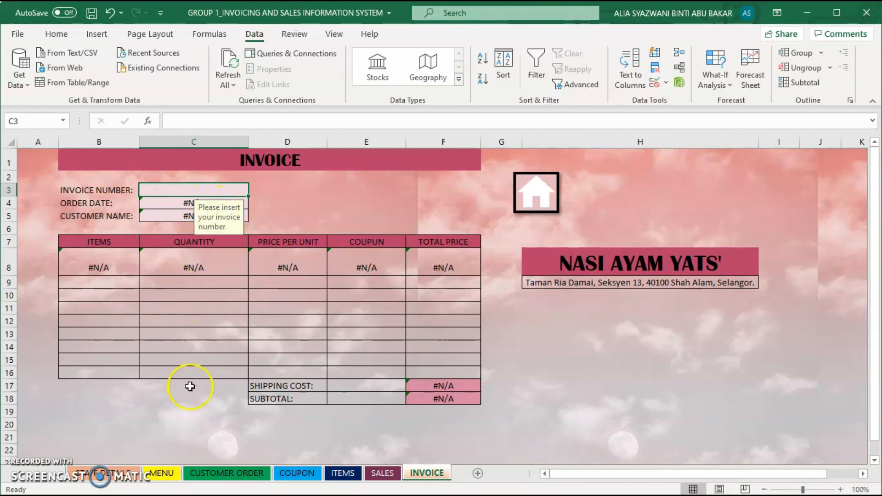
Step: Copy the invoice number of the fourth order in the CUSTOMER ORDER table
click(212, 476)
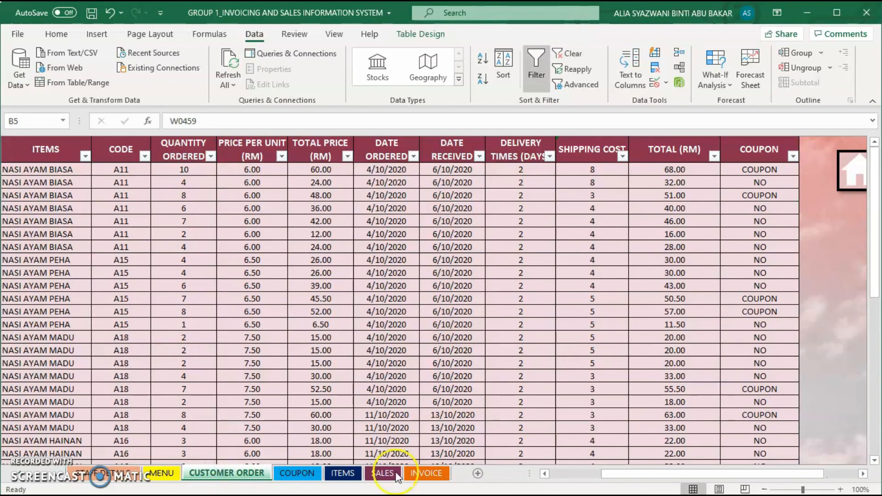
drag(630, 476, 571, 474)
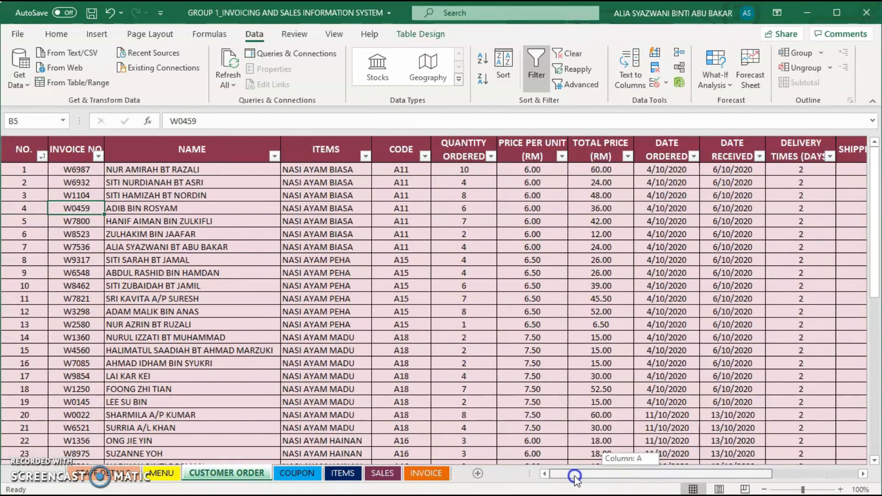
click(146, 209)
click(83, 208)
drag(205, 121, 169, 123)
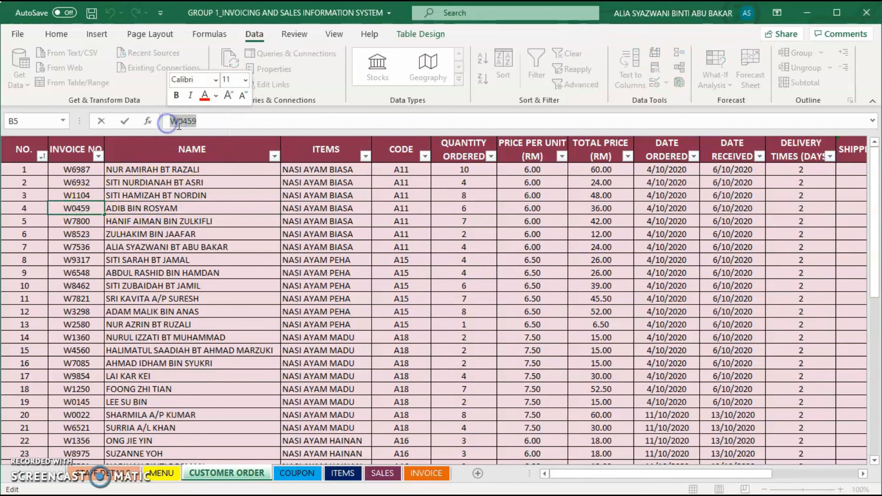
right_click(180, 123)
click(207, 153)
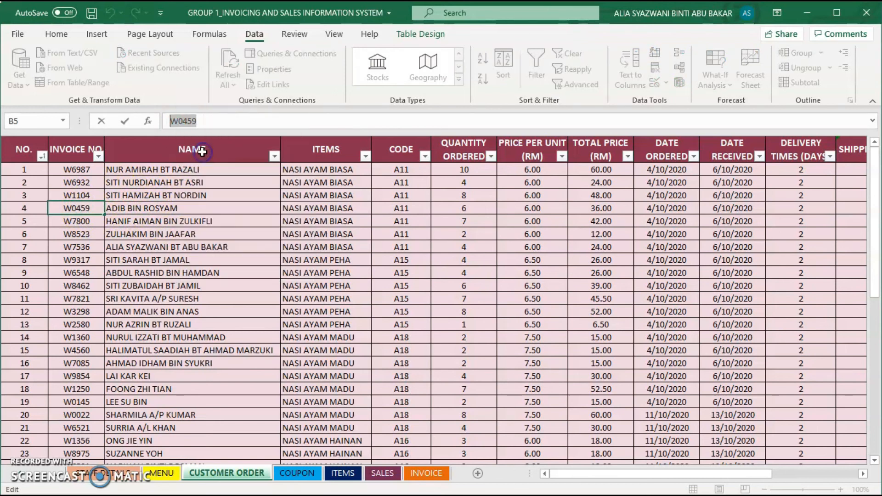
Step: Paste the copied invoice number into cell C3 of the INVOICE sheet
click(425, 474)
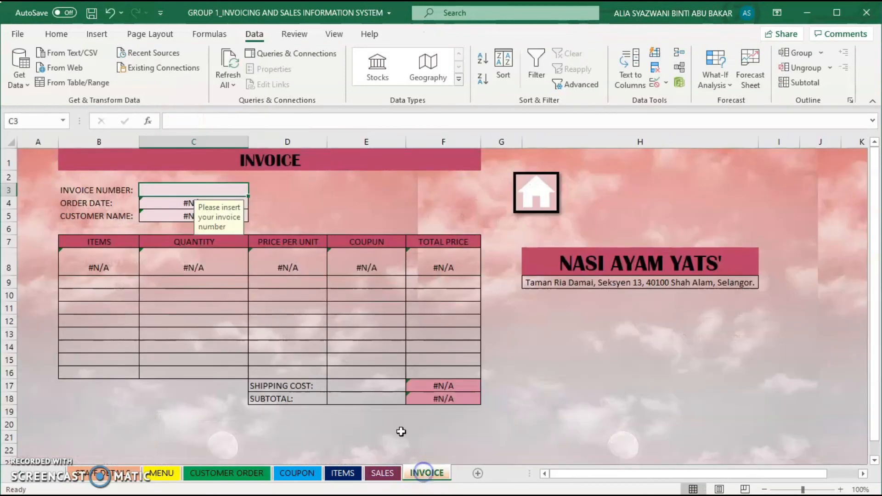
right_click(187, 191)
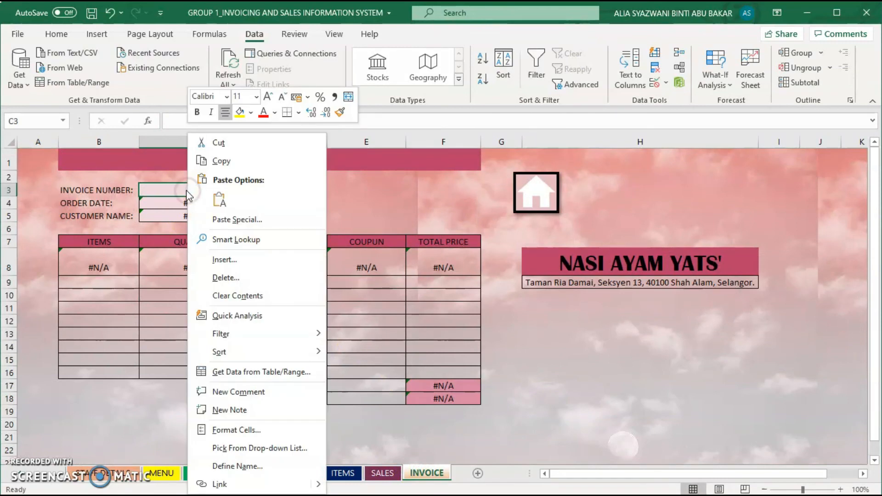
click(219, 200)
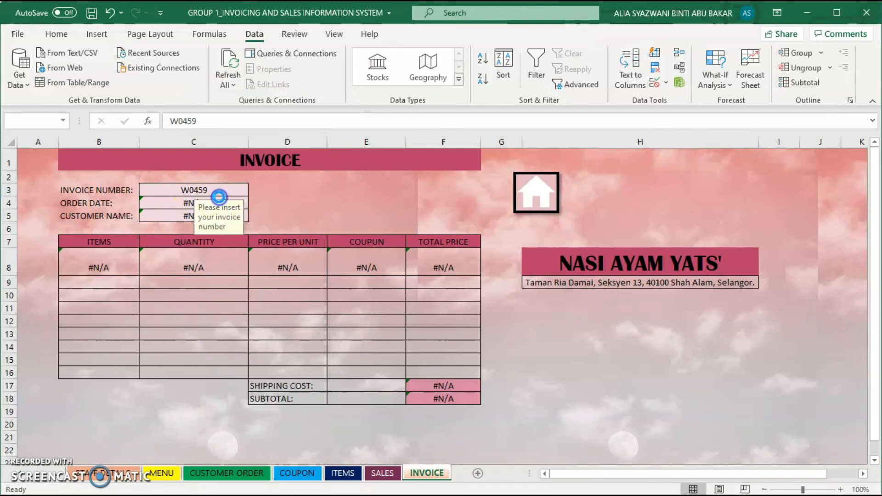
click(219, 189)
key(Return)
click(219, 190)
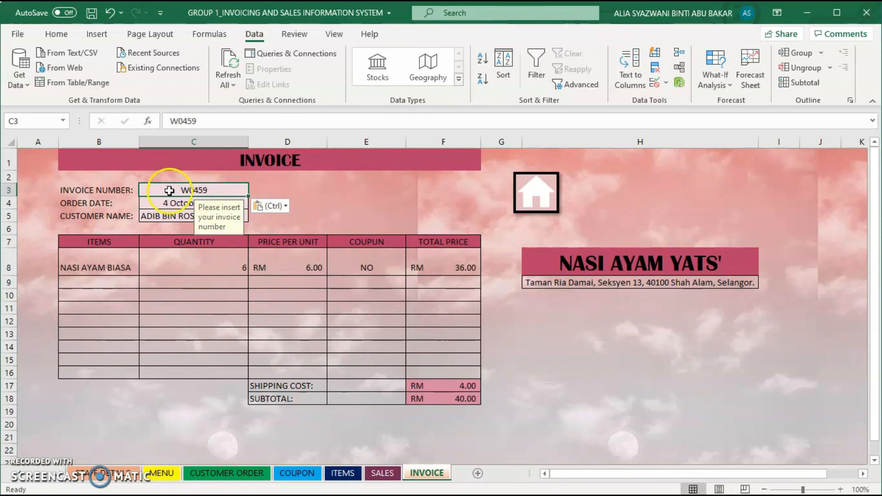
Step: Overwrite the invoice number in C3 with one that is not in the order table and accept the validation message
click(210, 188)
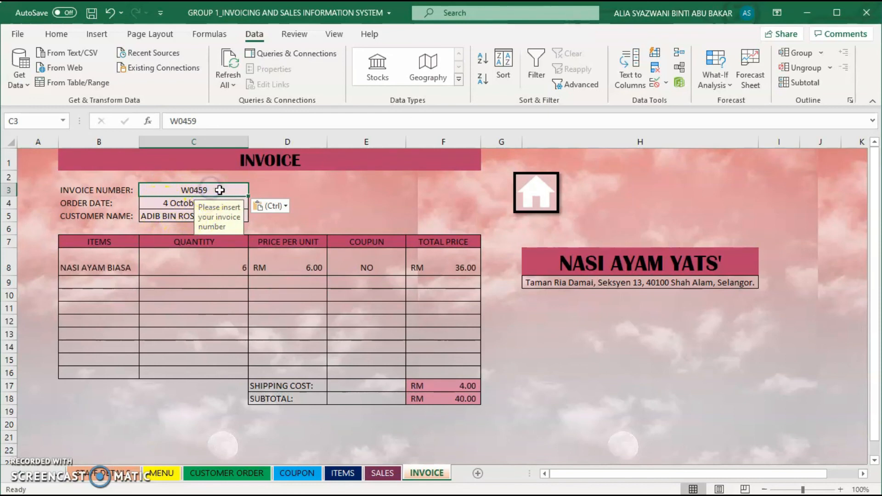
key(BackSpace)
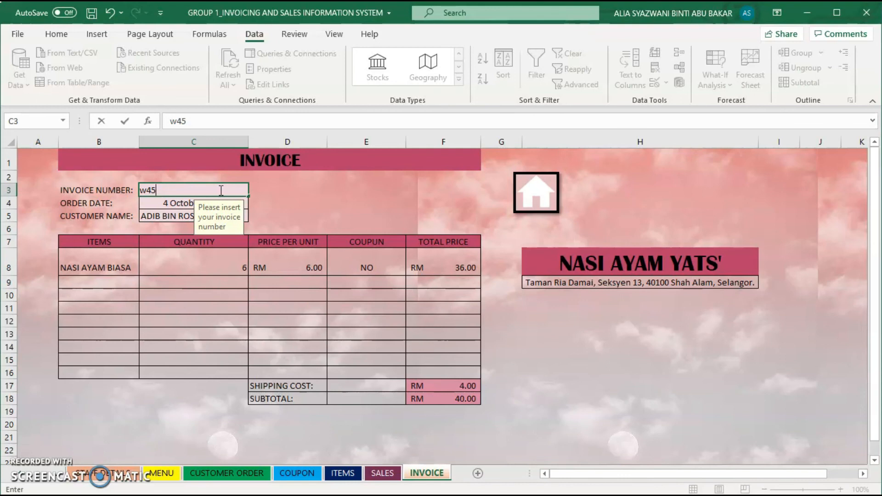
text(w4509)
key(Return)
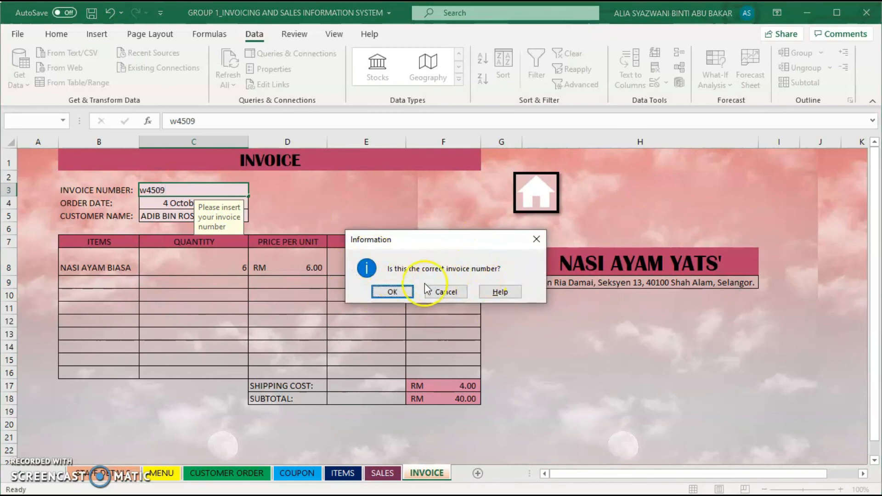
click(398, 295)
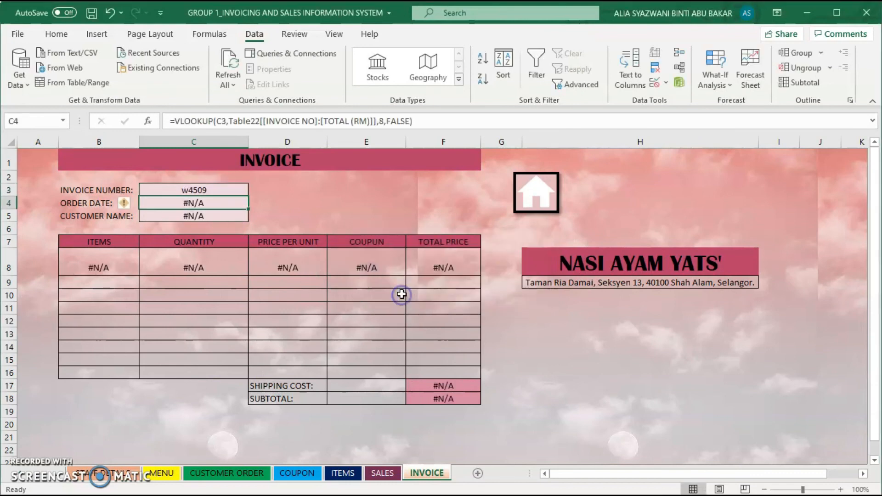
Step: Paste the copied invoice number from the CUSTOMER ORDER table over the invalid entry in C3
click(218, 190)
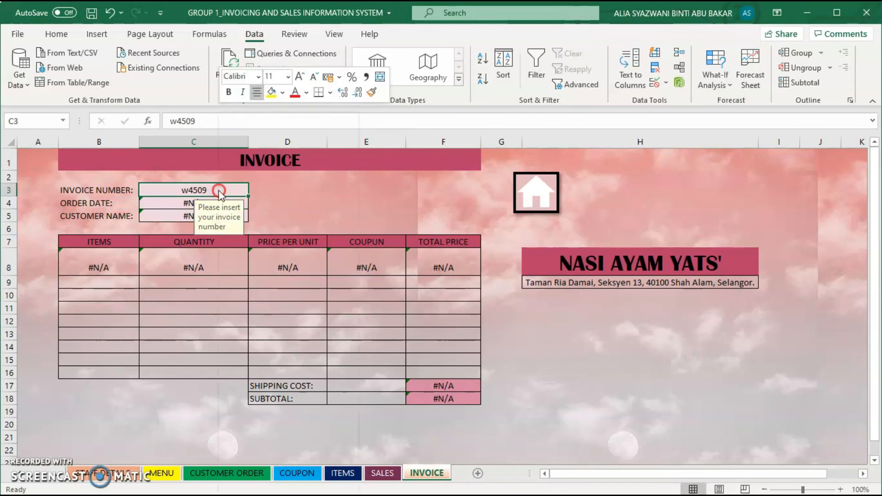
right_click(220, 189)
click(251, 181)
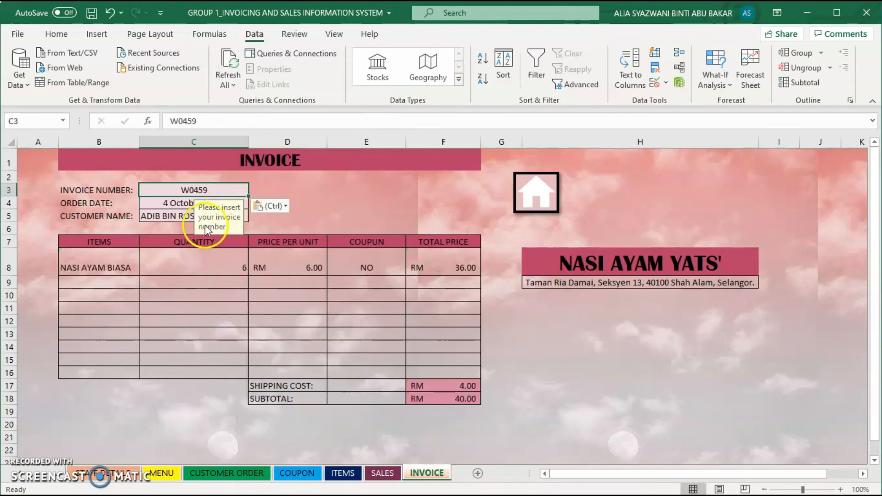
Step: Review the filled invoice's subtotal, business name and address, and return to the home page
click(161, 229)
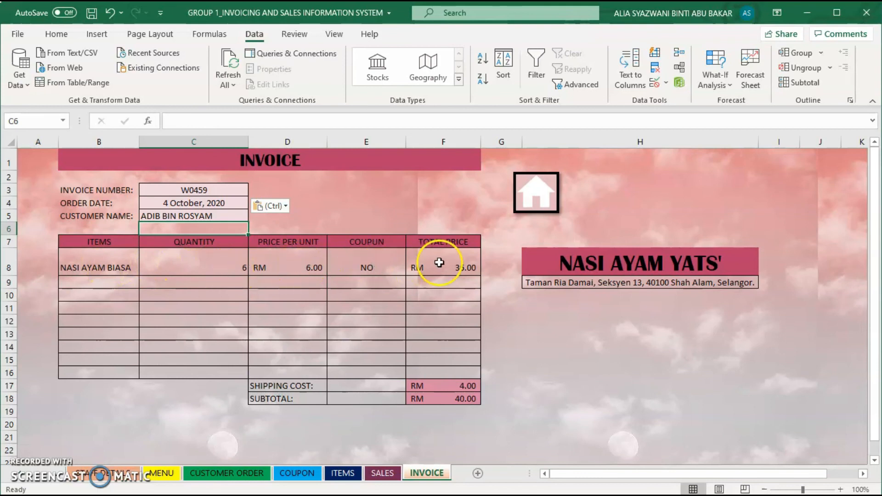
click(466, 386)
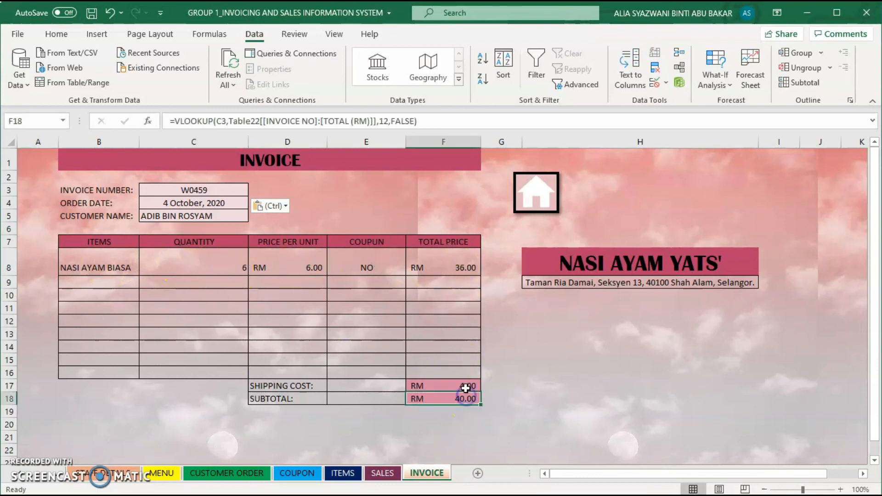
click(608, 266)
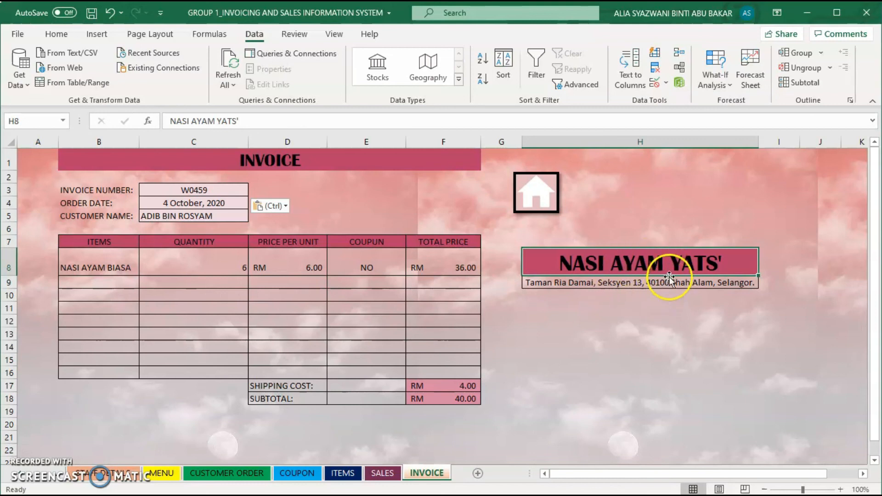
click(638, 284)
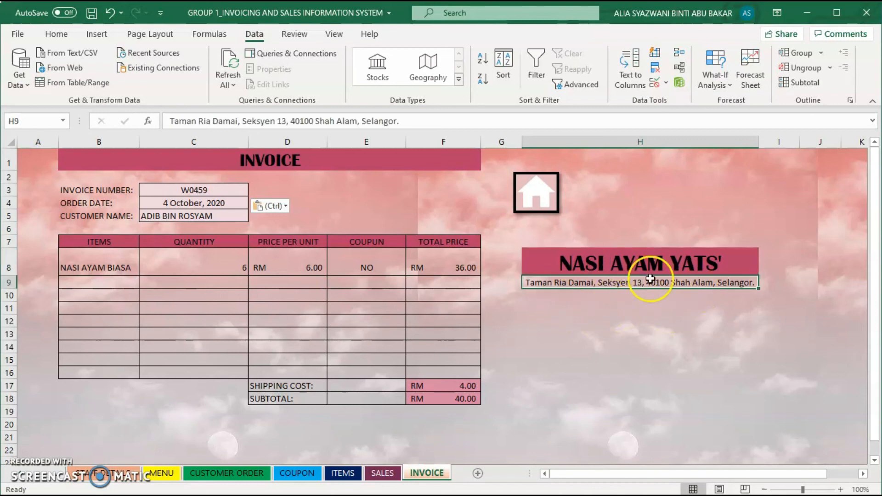
click(524, 197)
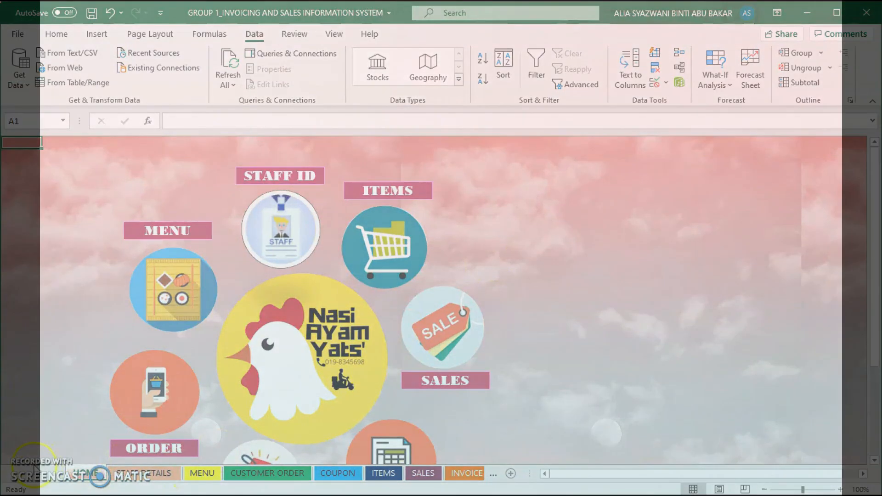